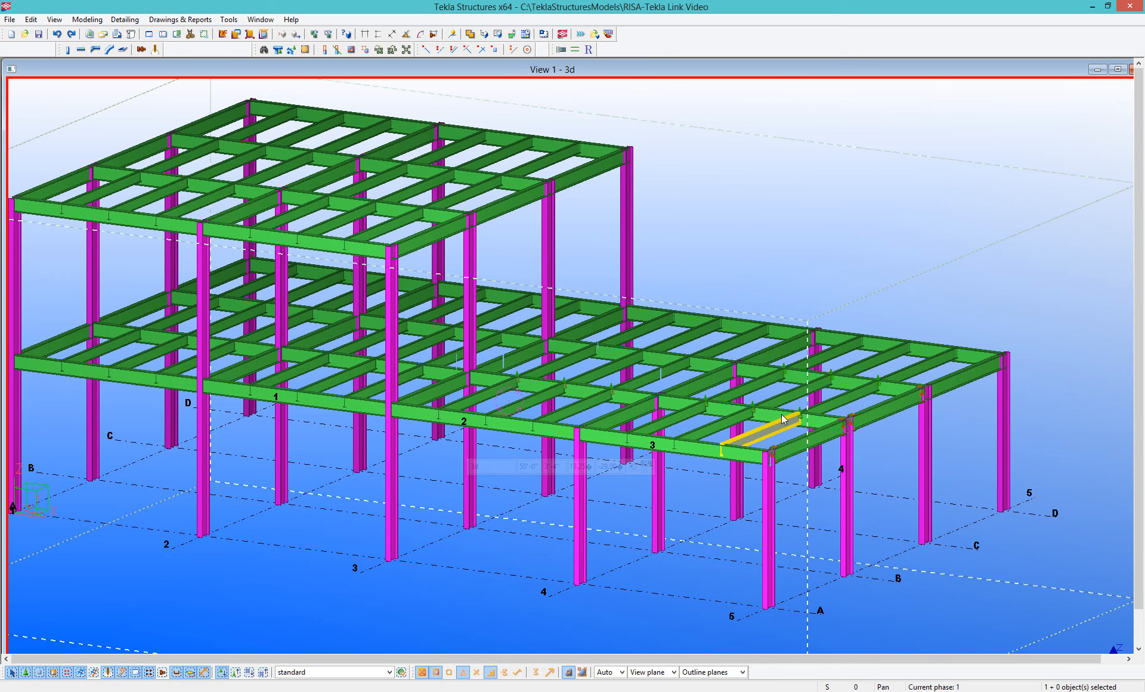
- Examine the bolted beam-to-girder and beam-to-column connections on the lower floor's end bays
scroll(781, 414, "up", 3)
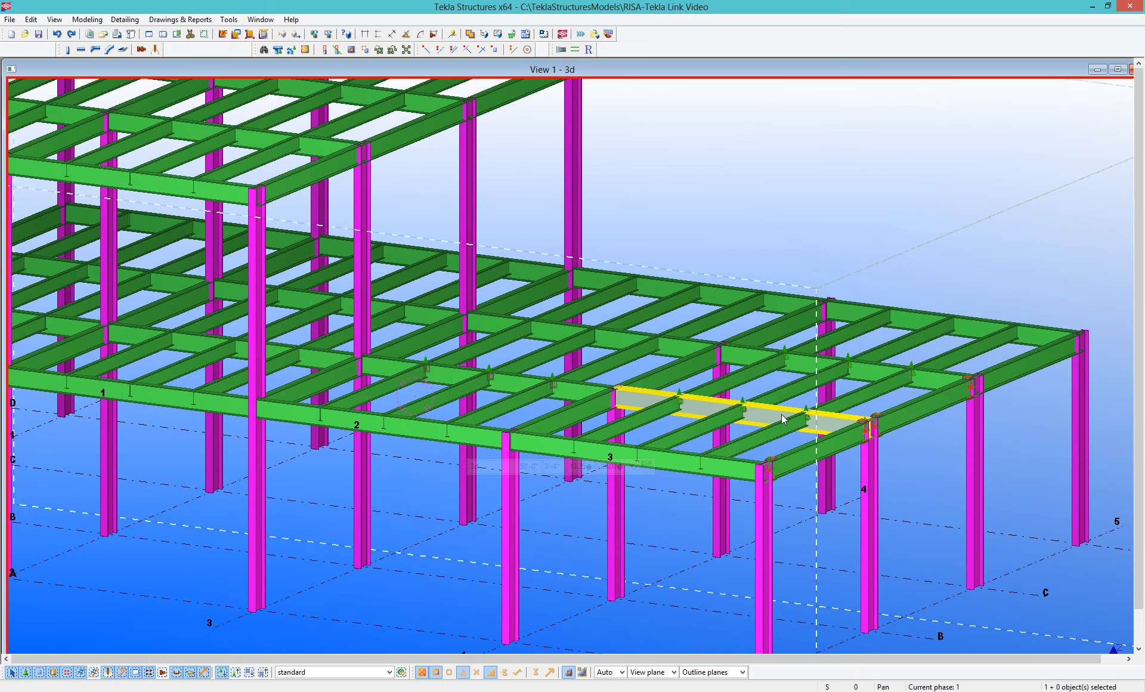
scroll(788, 435, "up", 2)
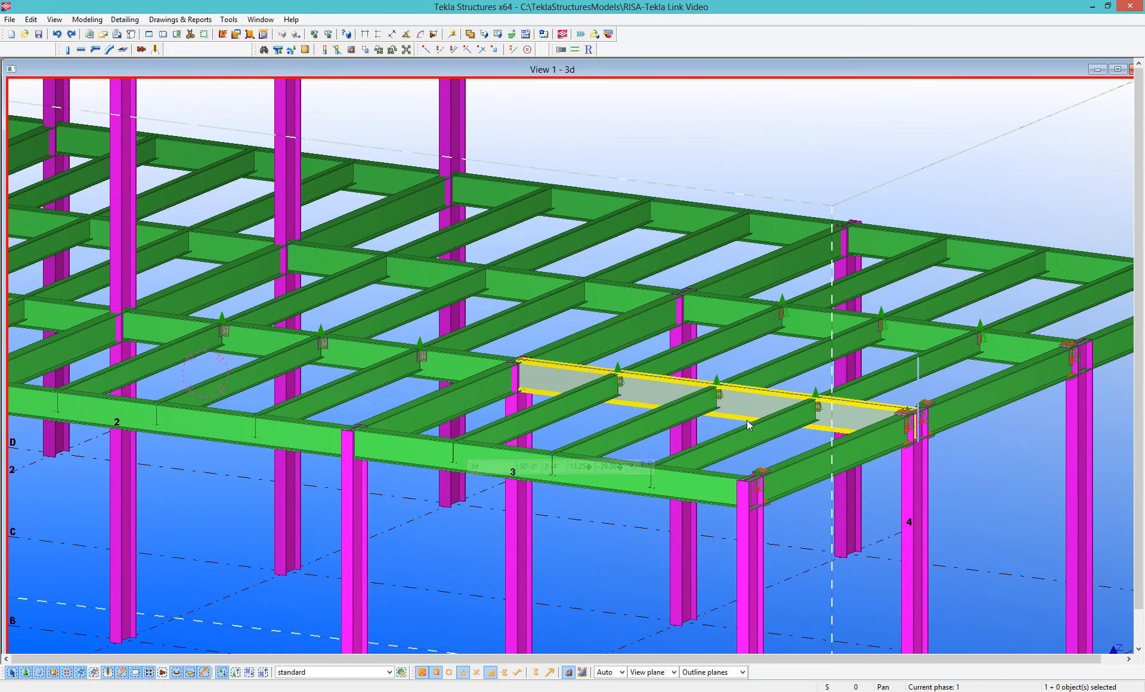
scroll(746, 423, "up", 5)
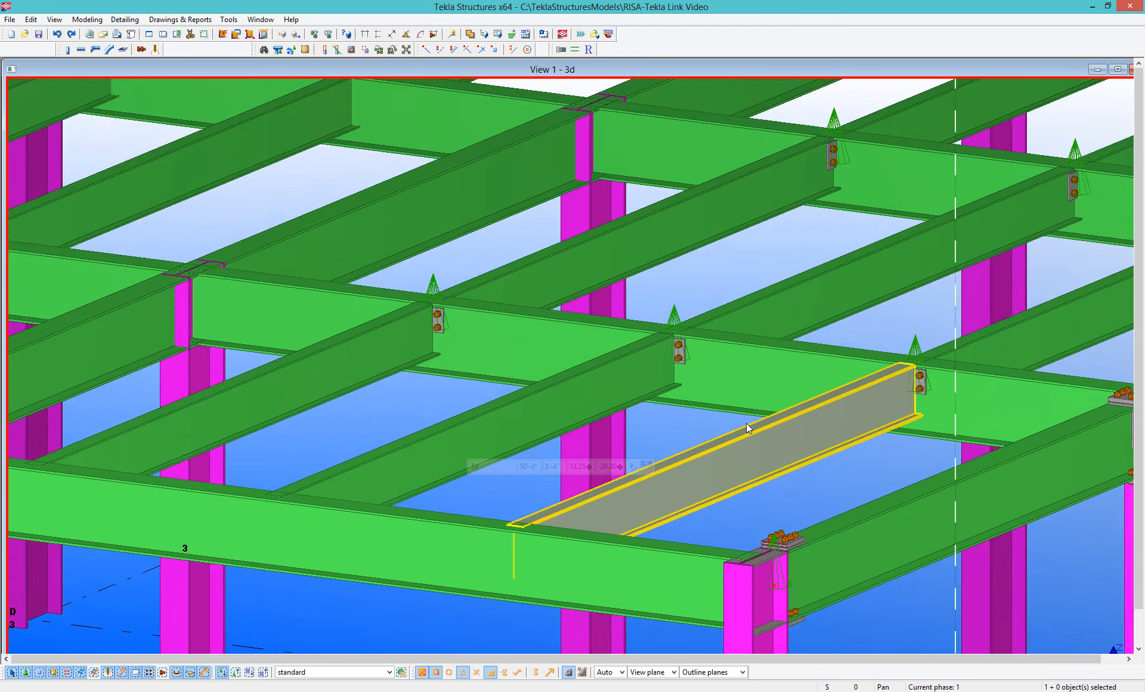
scroll(746, 423, "up", 1)
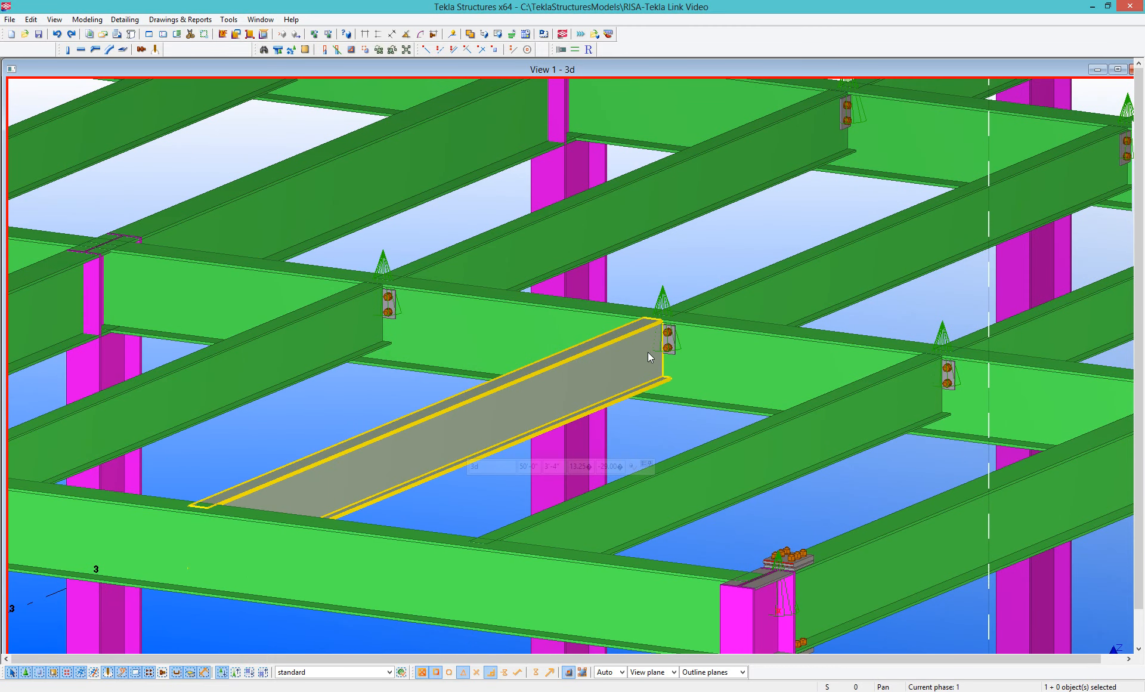
scroll(385, 301, "down", 3)
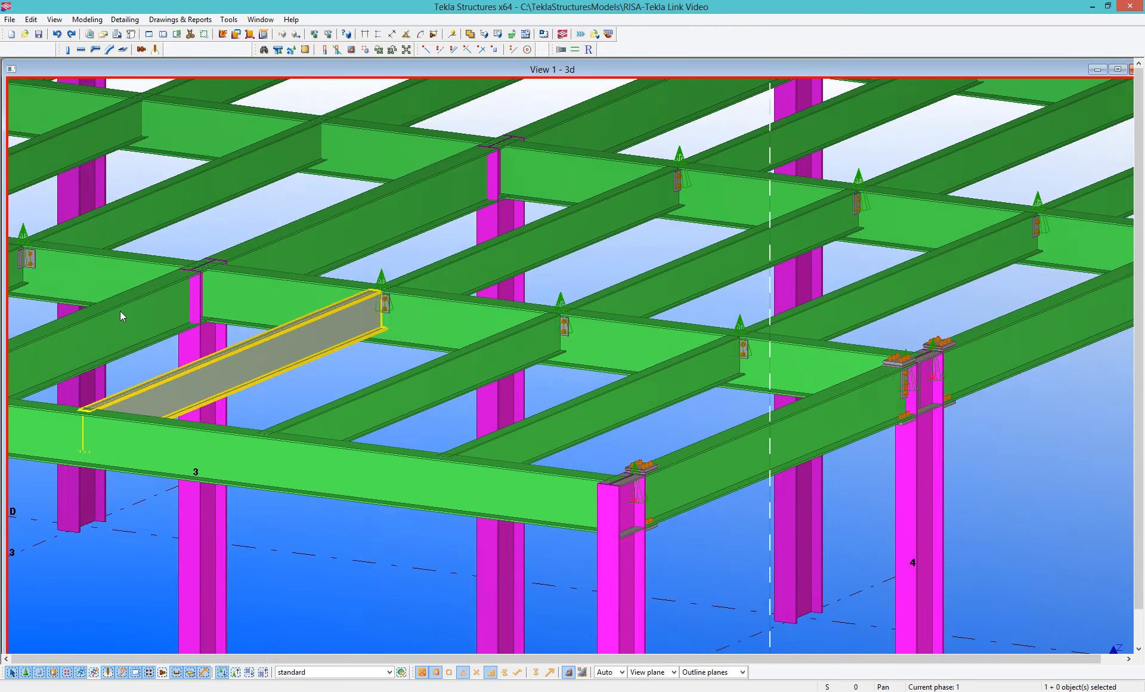
scroll(253, 306, "down", 3)
scroll(364, 286, "up", 3)
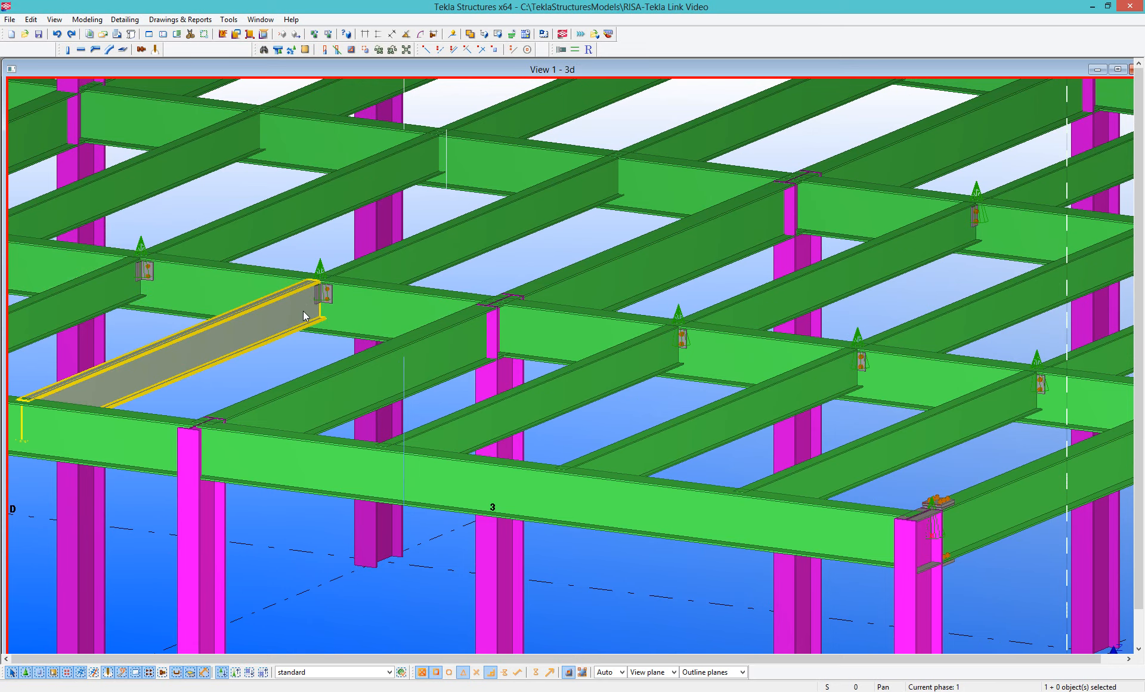
middle_click_drag(1072, 456, 527, 316)
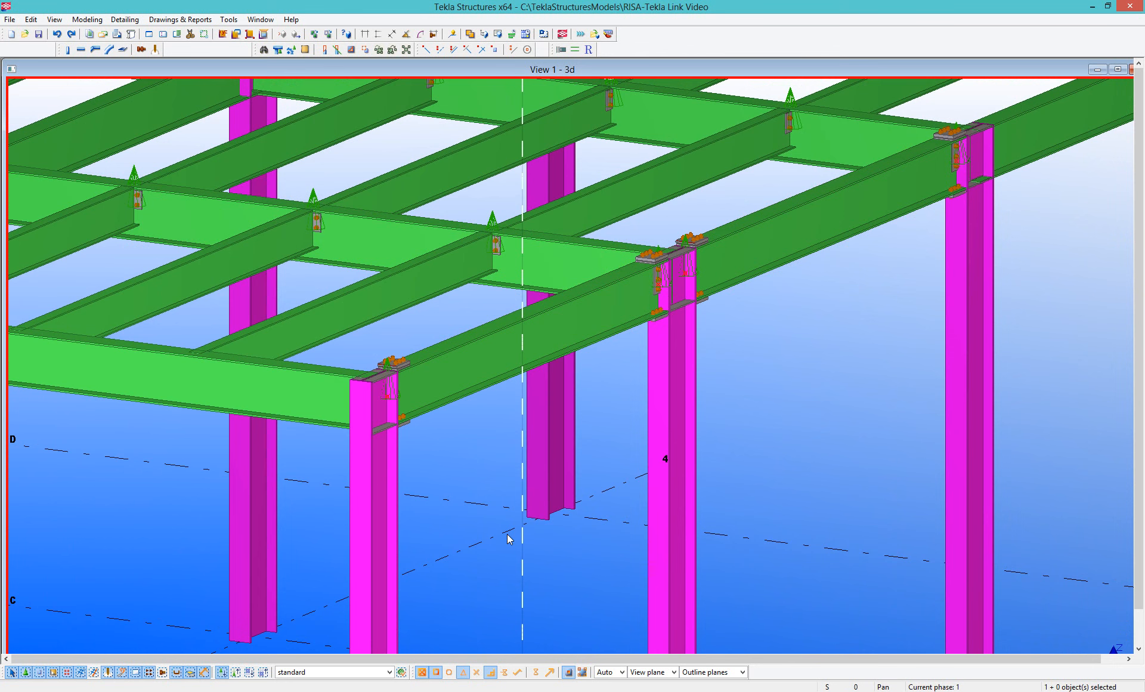
scroll(510, 537, "down", 2)
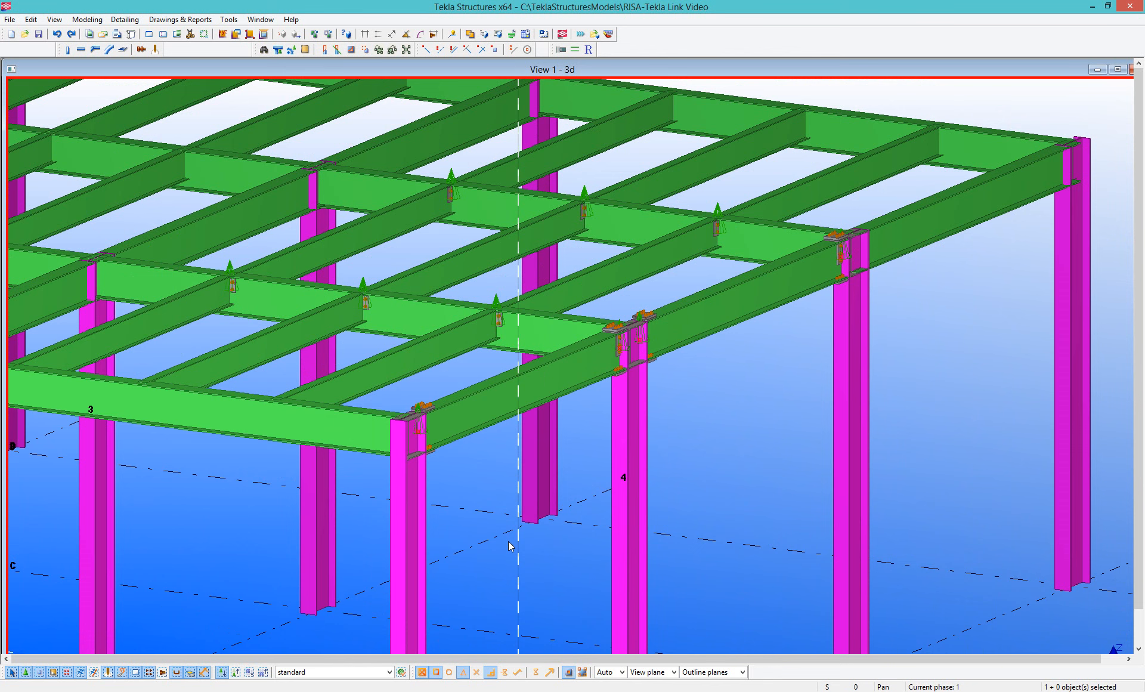
- Check the design type loads of the End plate (144) connection at the beam-to-girder joint nearest the corner bay
double_click(494, 302)
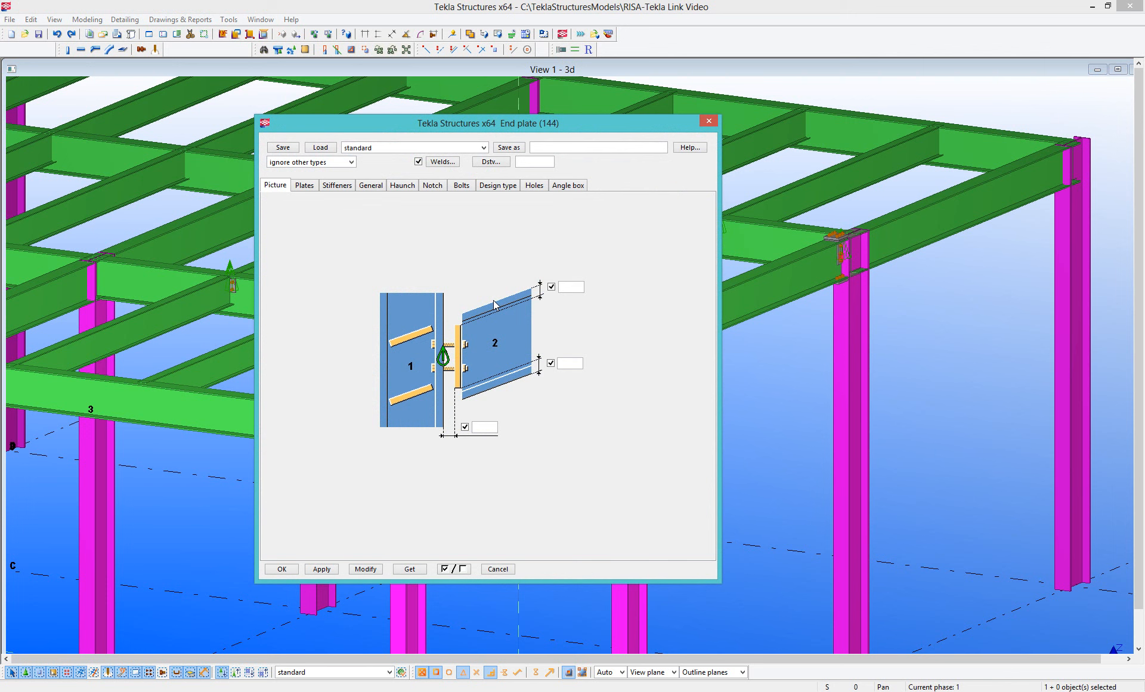
left_click(496, 186)
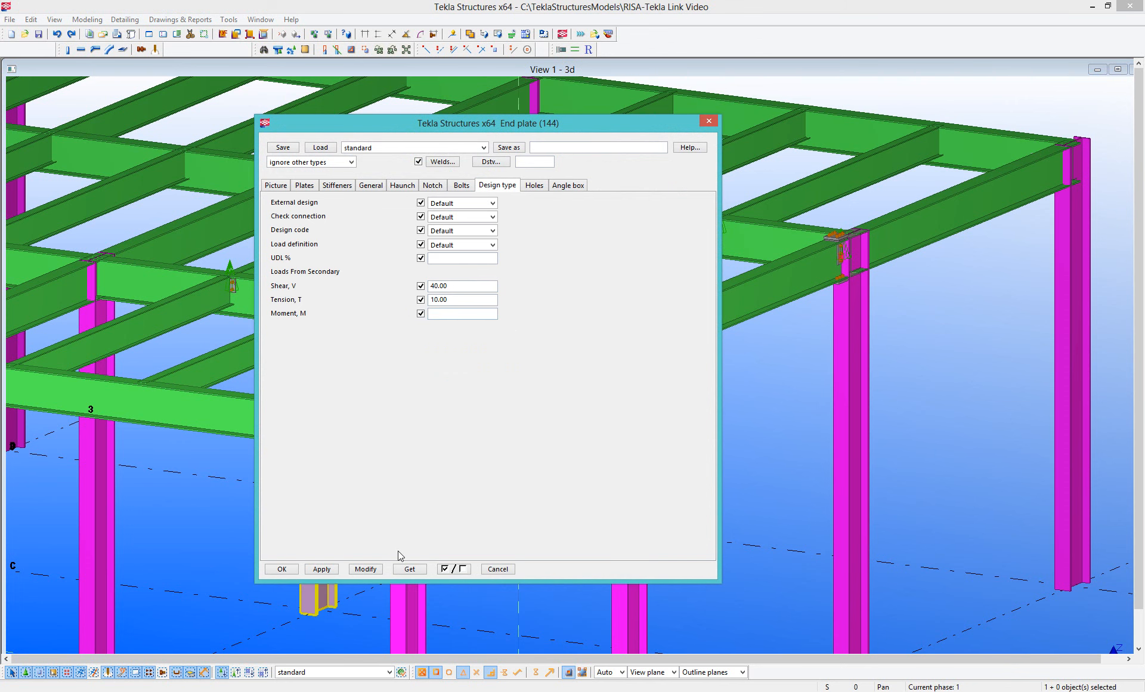
left_click(492, 568)
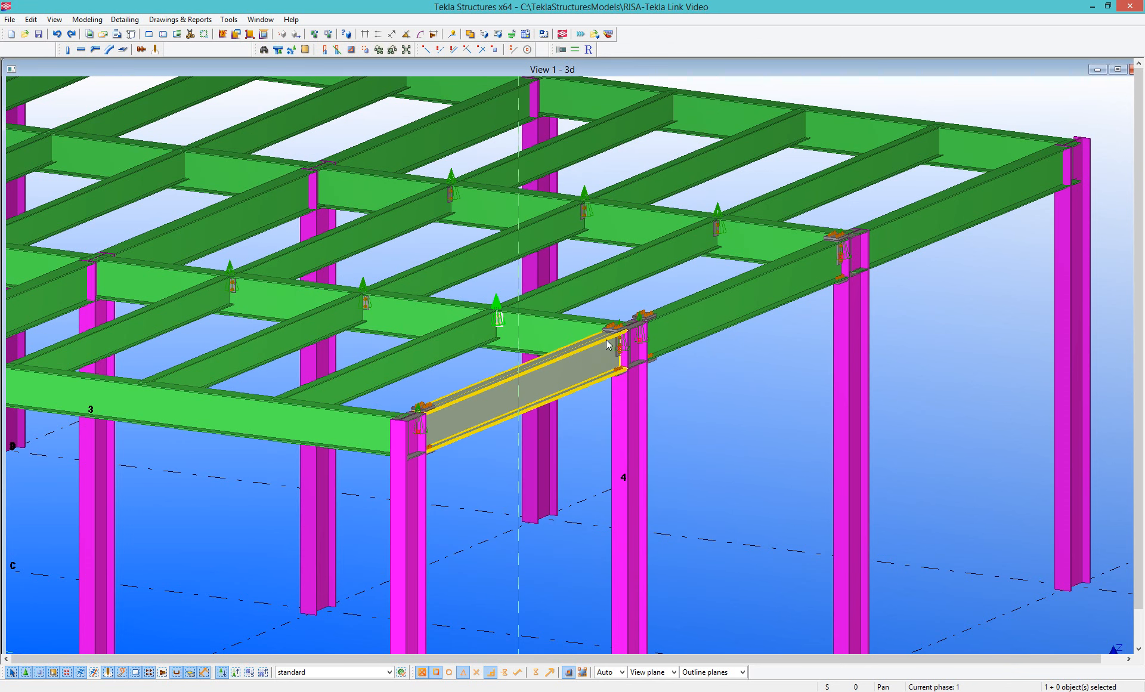
- Check the design type loads of the Bolted moment connection (134) at the neighbouring beam-to-column joint
double_click(620, 327)
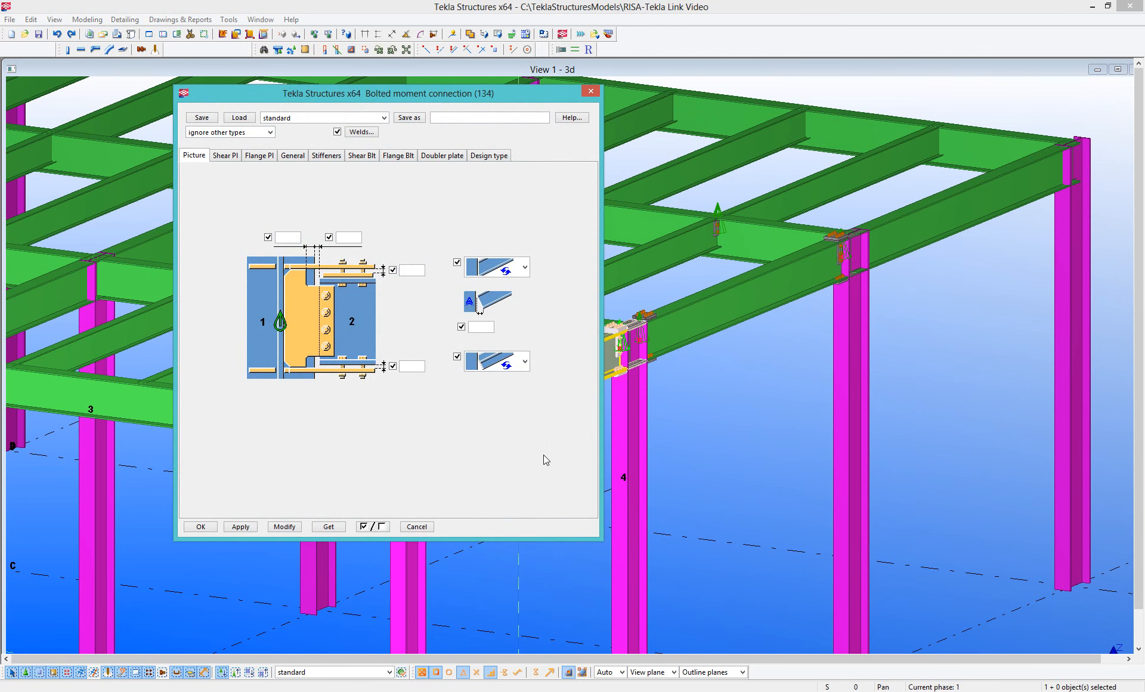
left_click(488, 155)
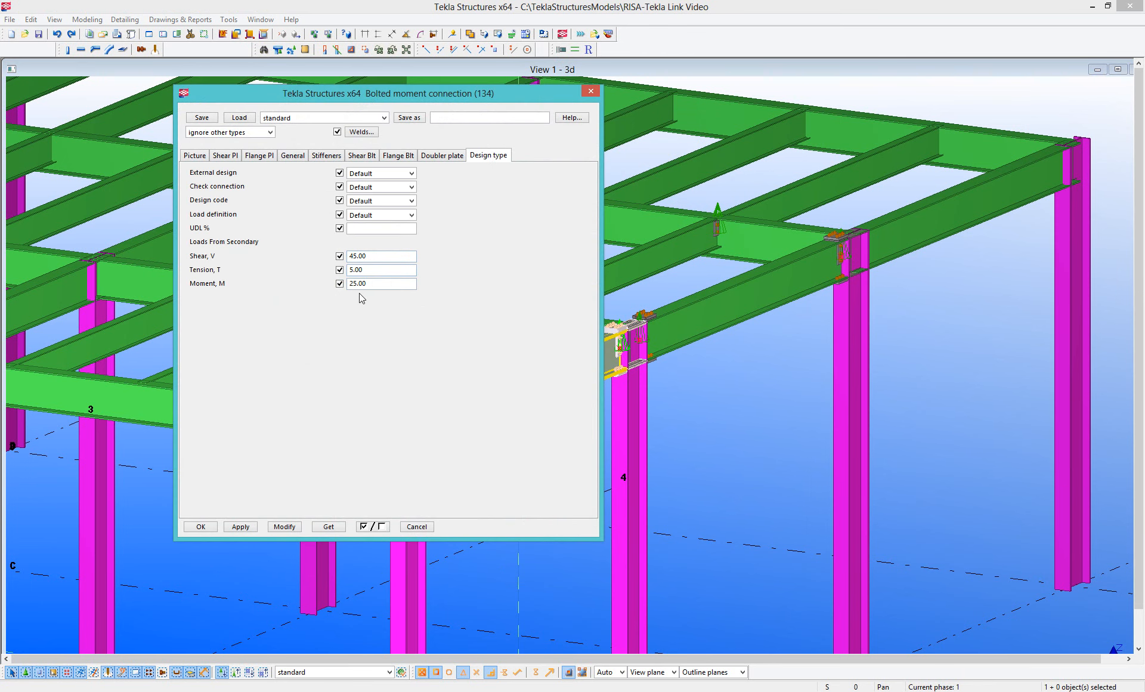
left_click(417, 526)
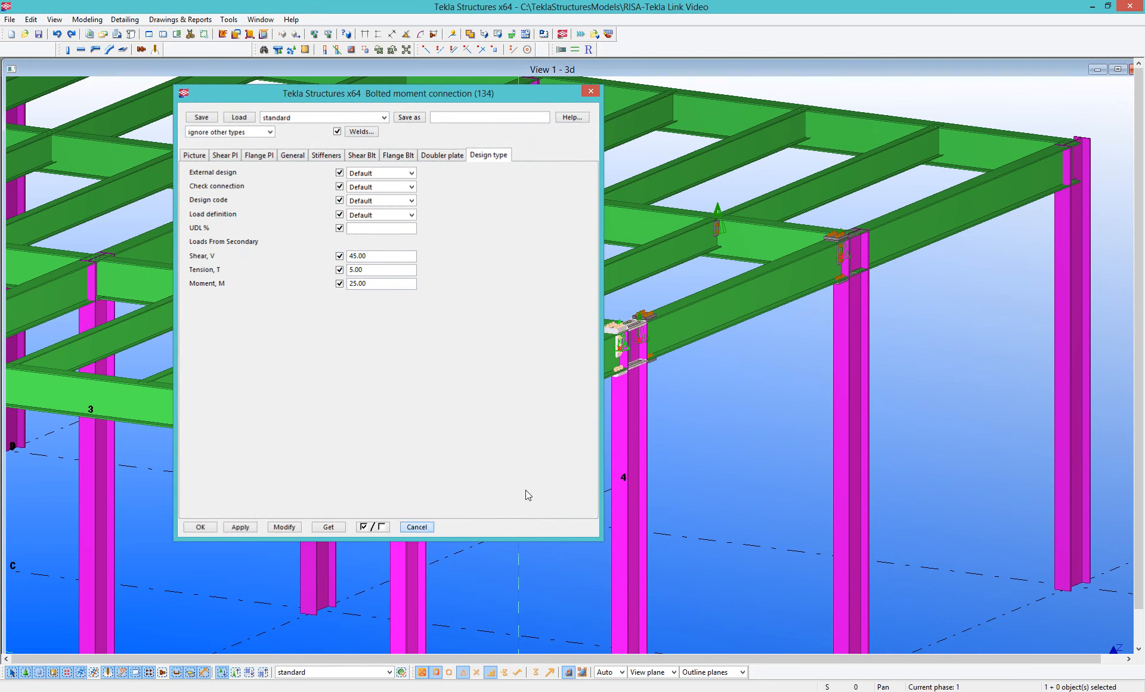
- Float the RISA link tools over the model and transfer the connections to RISAConnection
right_click(715, 393)
left_click(745, 76)
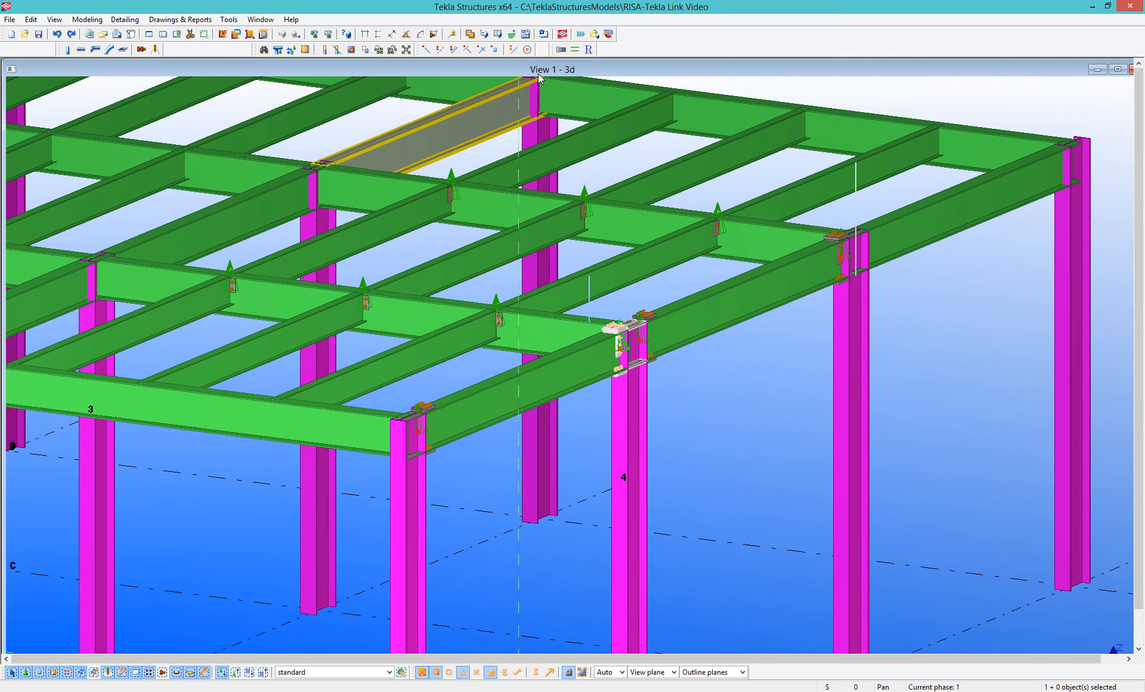
left_click_drag(552, 51, 710, 391)
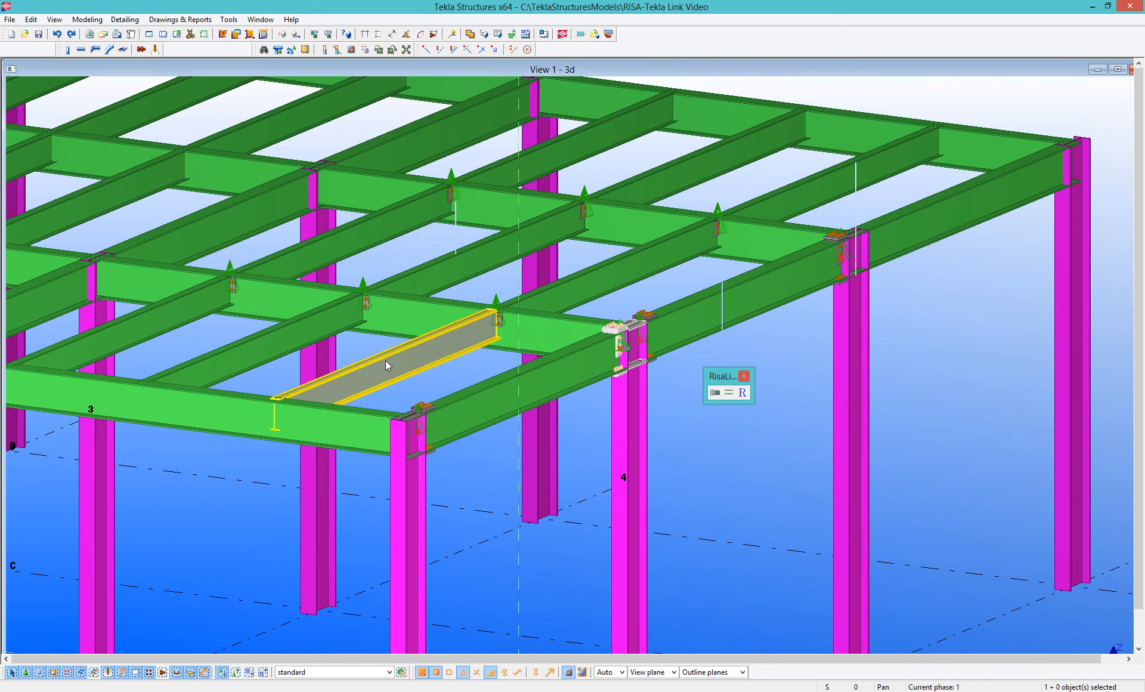
left_click(728, 392)
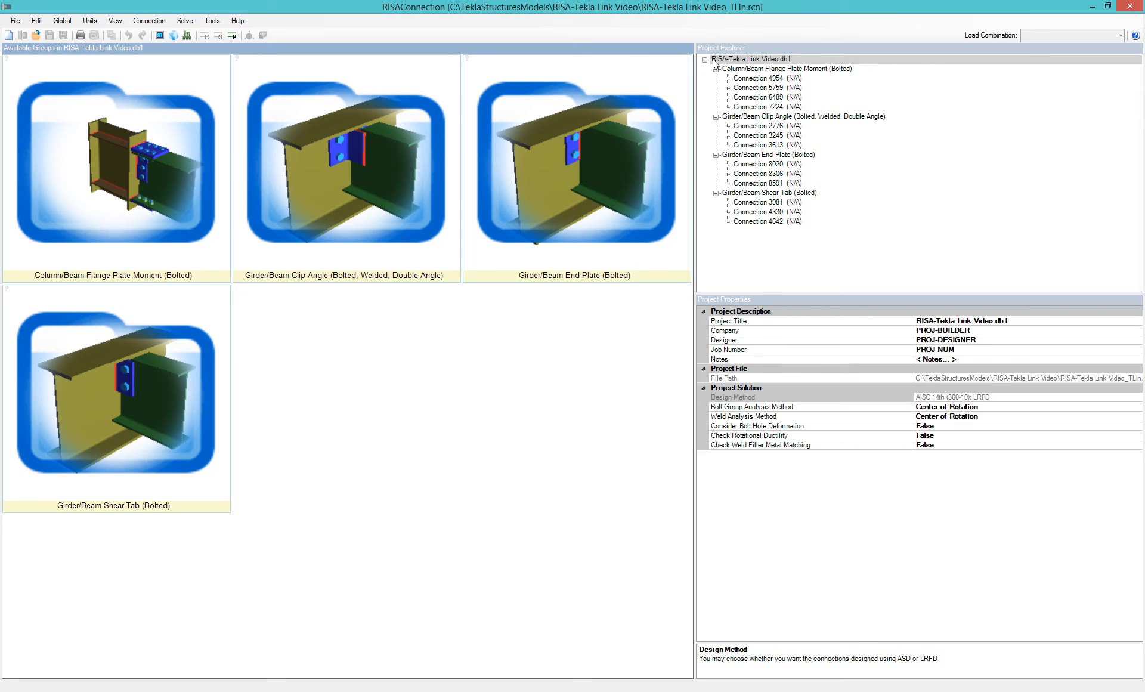
- Display Connection 4954 from the Column/Beam Flange Plate Moment (Bolted) group and solve all connections in the project
left_click(743, 70)
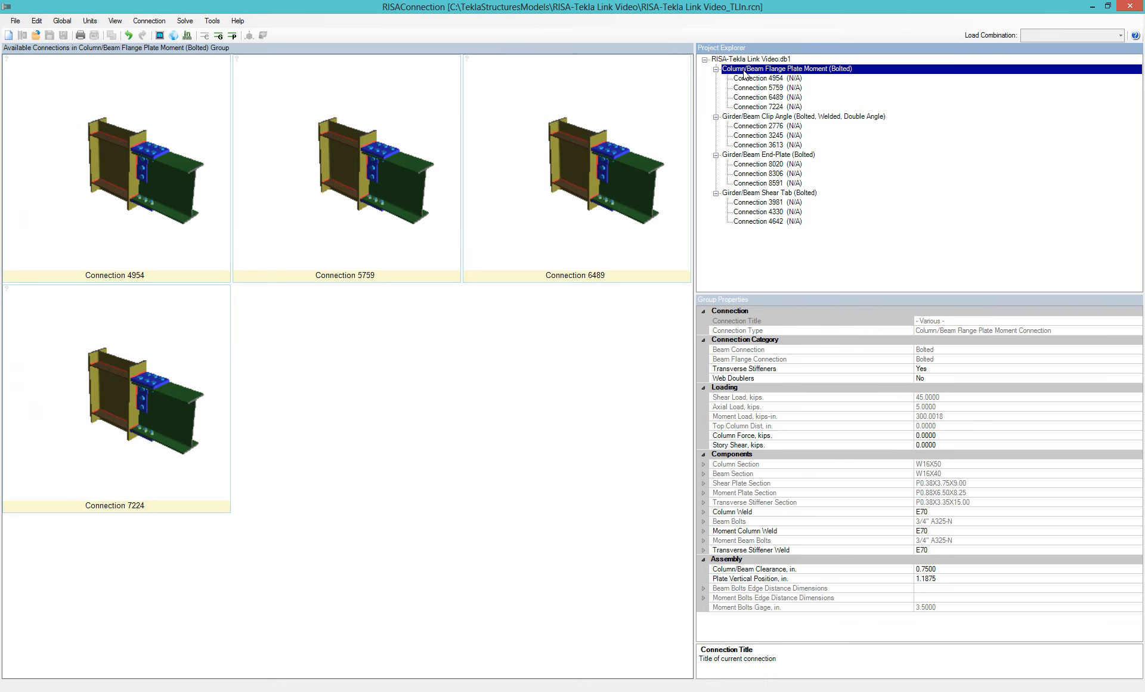
left_click(752, 79)
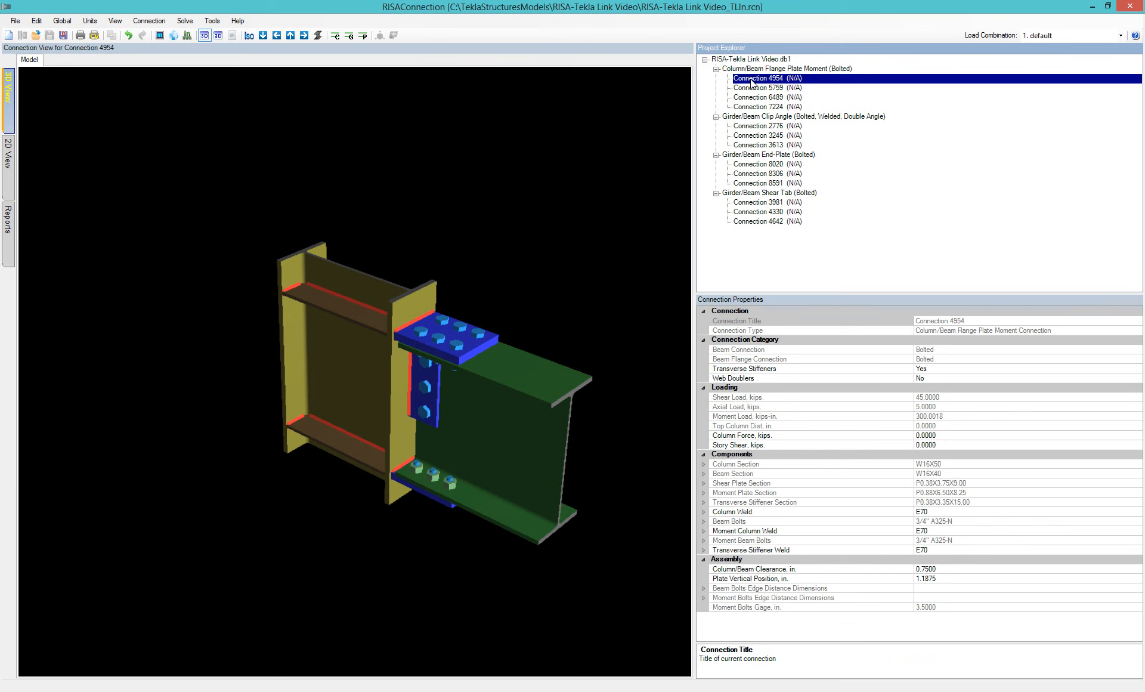
left_click(364, 36)
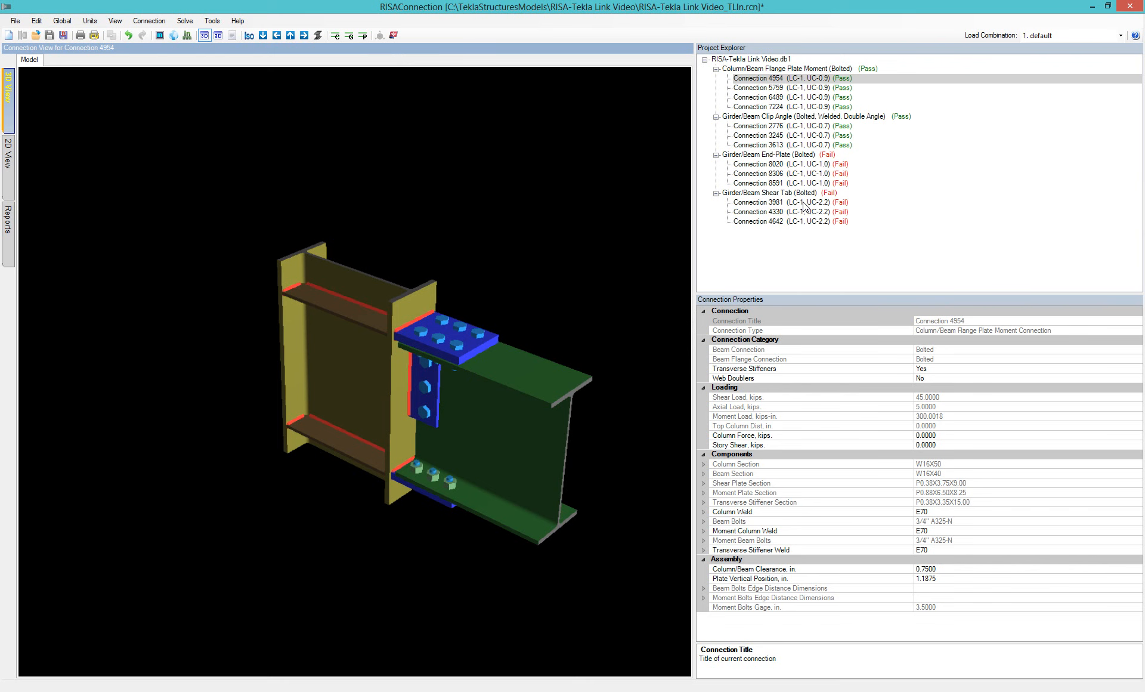
- Inspect end-plate Connection 8020 in 3D and in its 2D side and front views
left_click(771, 169)
mouse_move(537, 427)
left_mouse_down()
mouse_move(544, 382)
mouse_move(534, 411)
left_mouse_up()
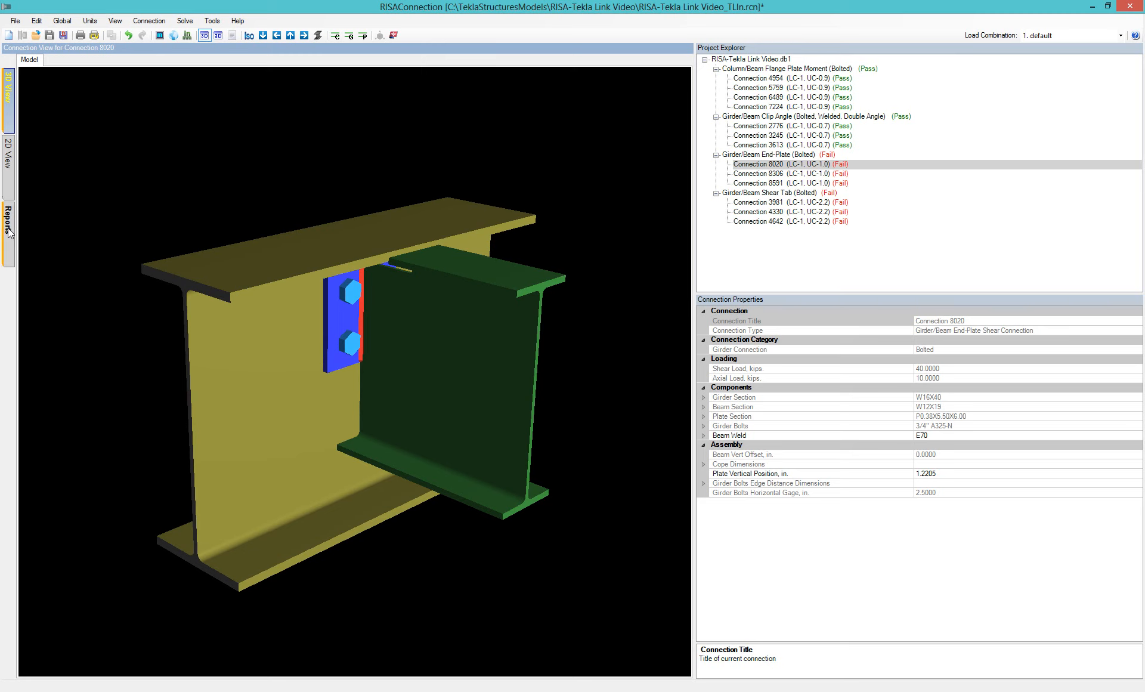
mouse_move(373, 373)
left_mouse_down()
mouse_move(384, 324)
mouse_move(377, 364)
left_mouse_up()
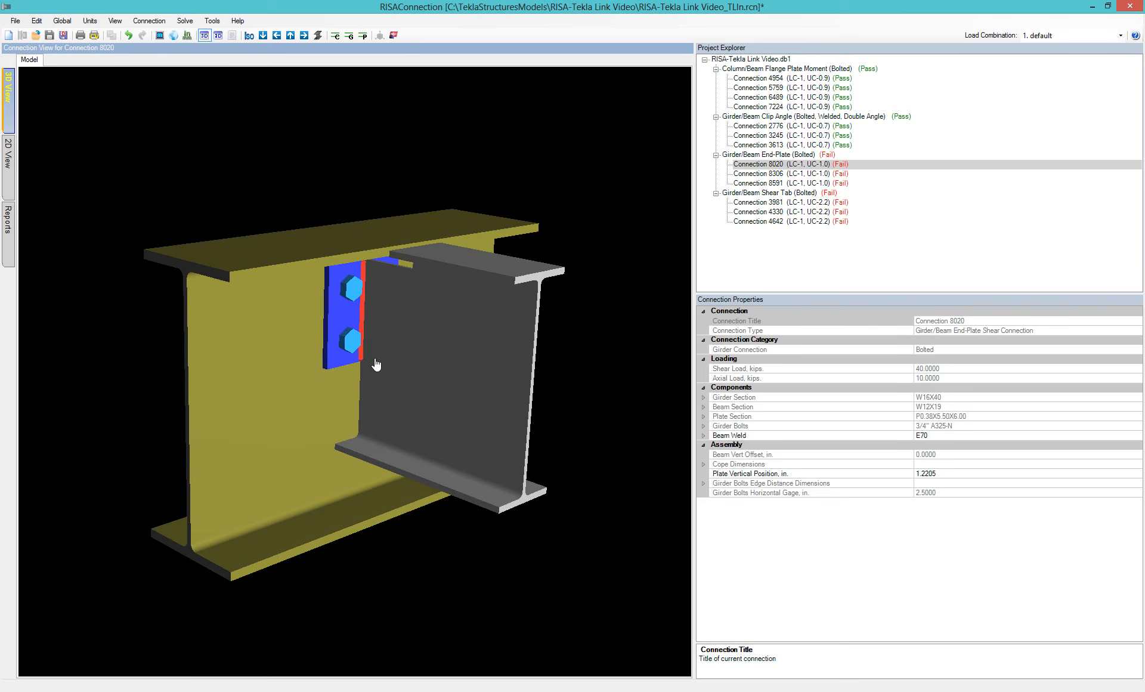
left_click(8, 174)
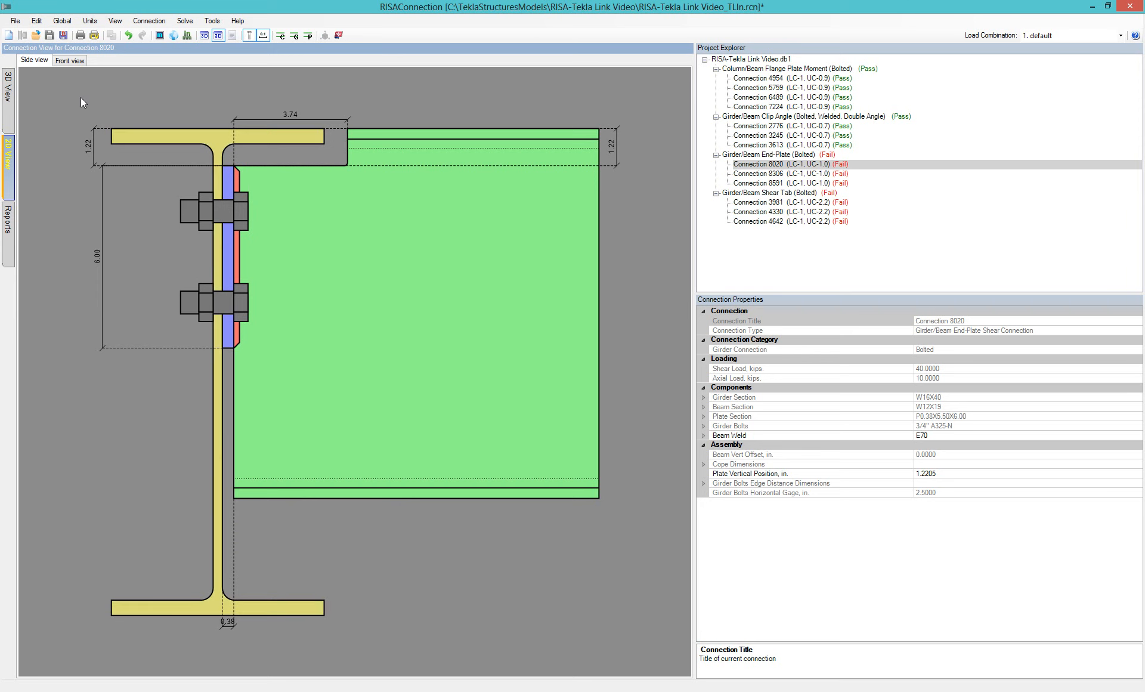
left_click(69, 60)
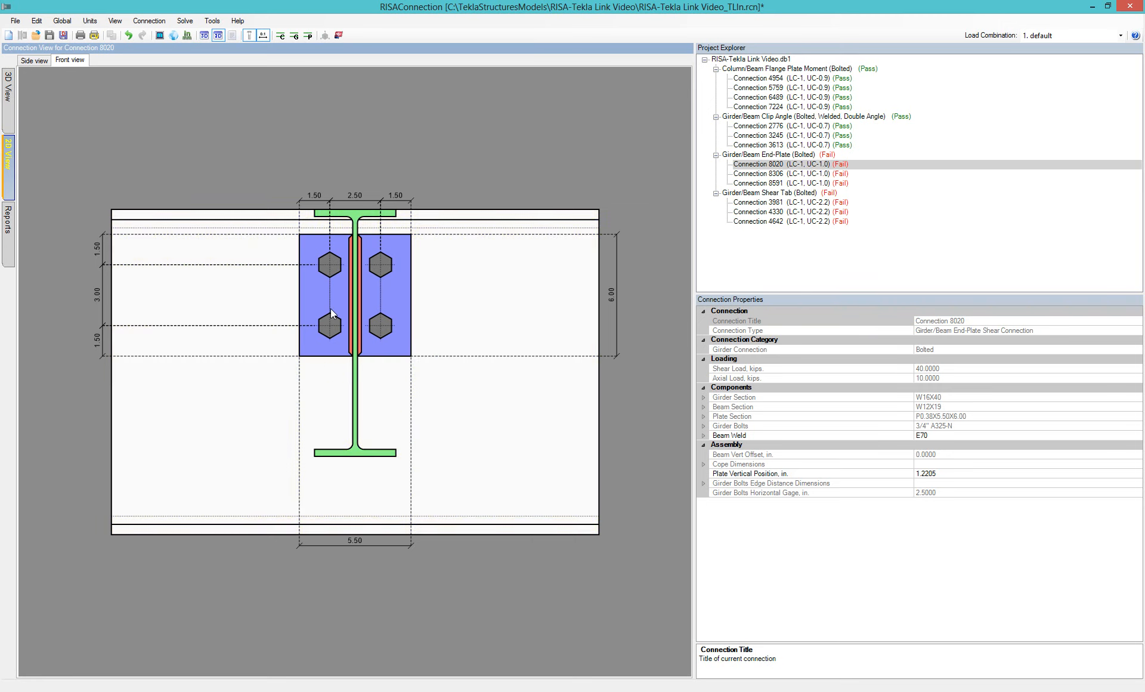
- Look up the girder bolt, plate depth and beam weld properties of Connection 8020 from its 2D and 3D views
left_click(380, 268)
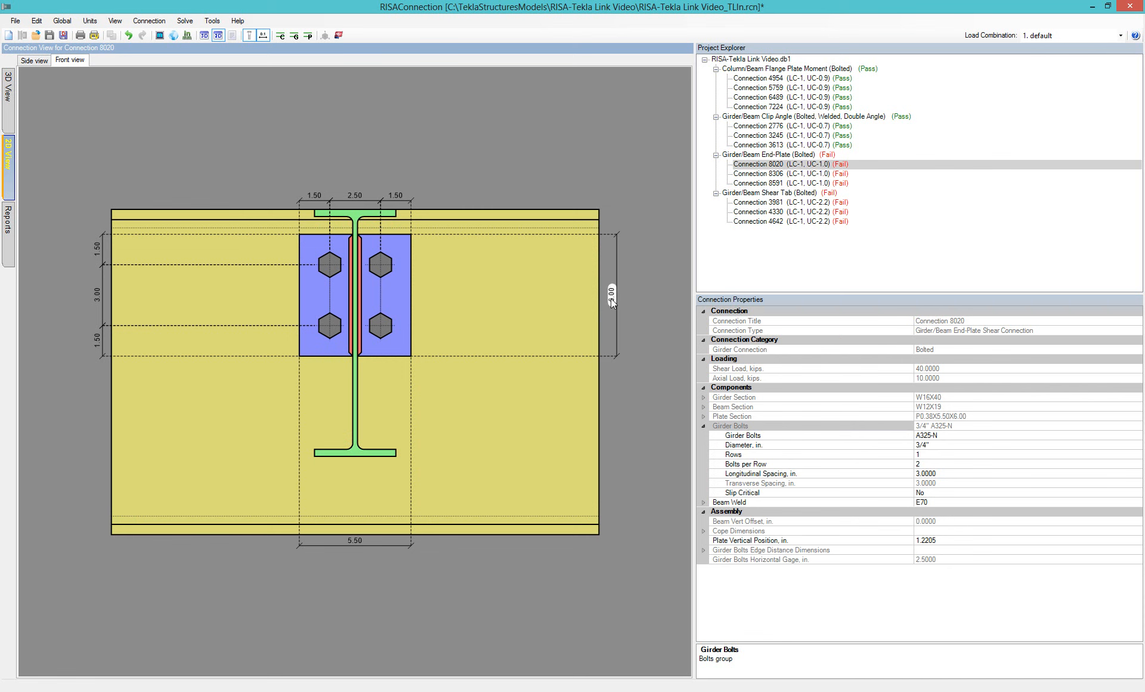
left_click(611, 299)
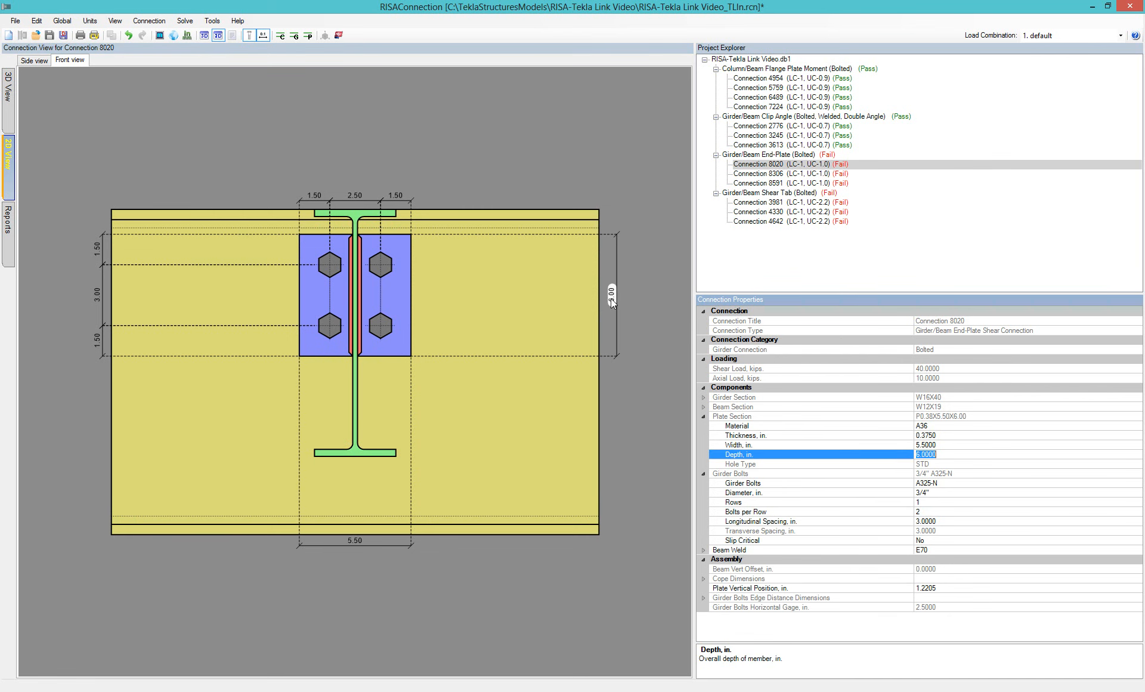
left_click(8, 90)
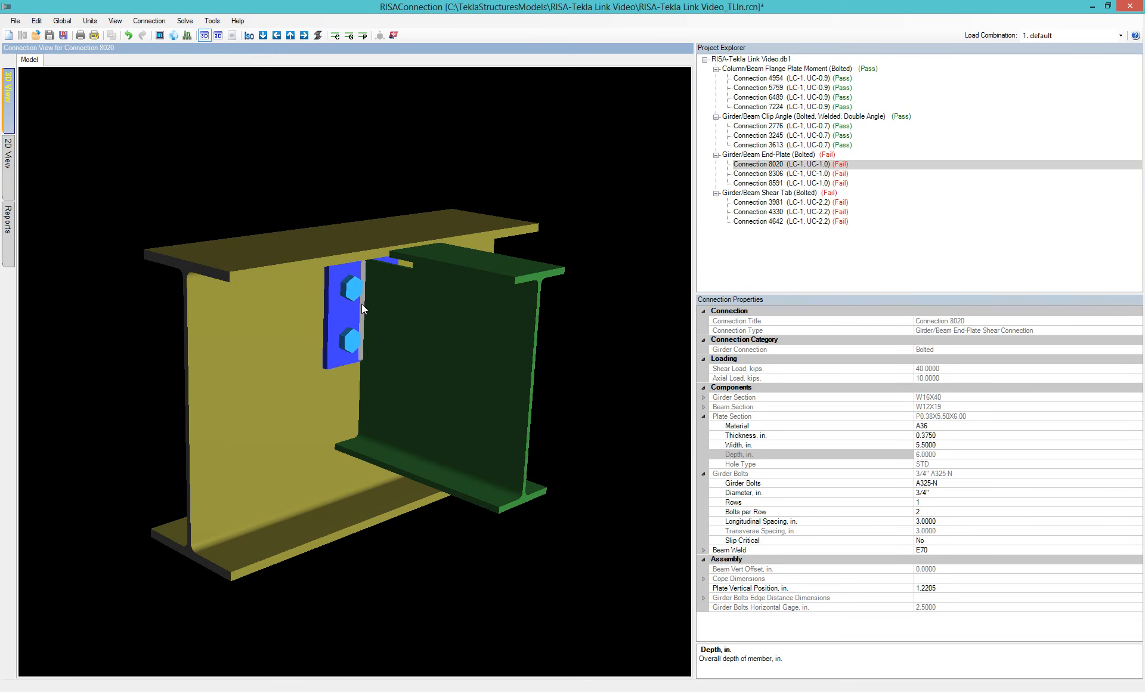
left_click(361, 304)
left_click(352, 291)
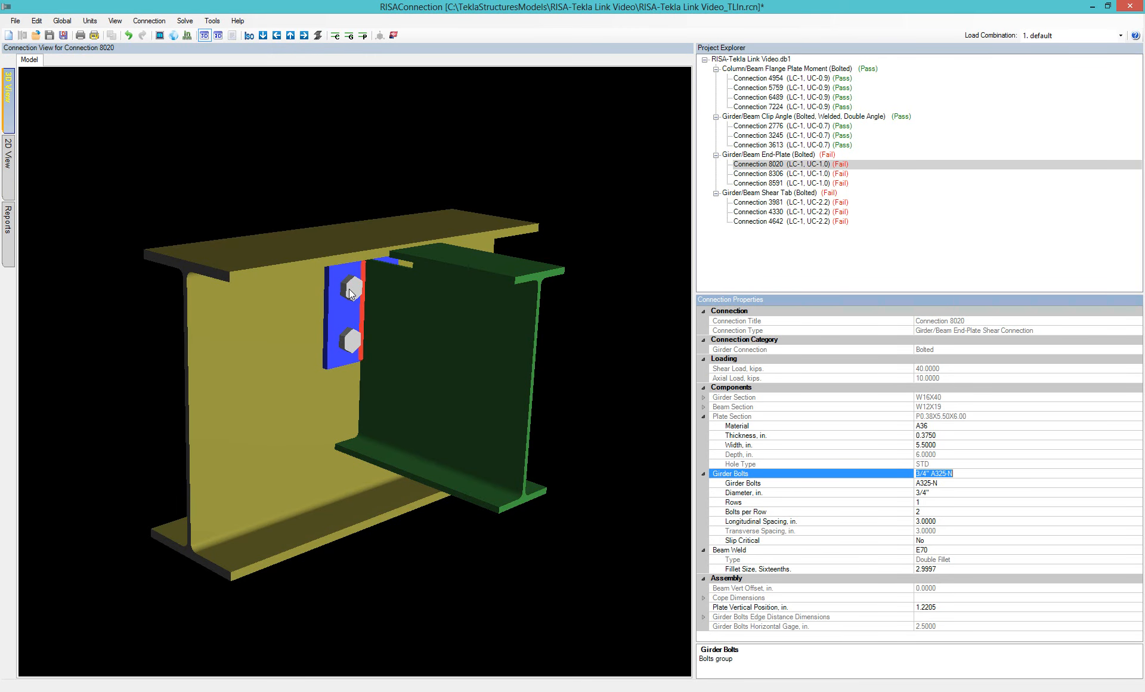
- Show the results report for Connection 8020 and expand the Beam Weld Strength calculation
left_click(10, 242)
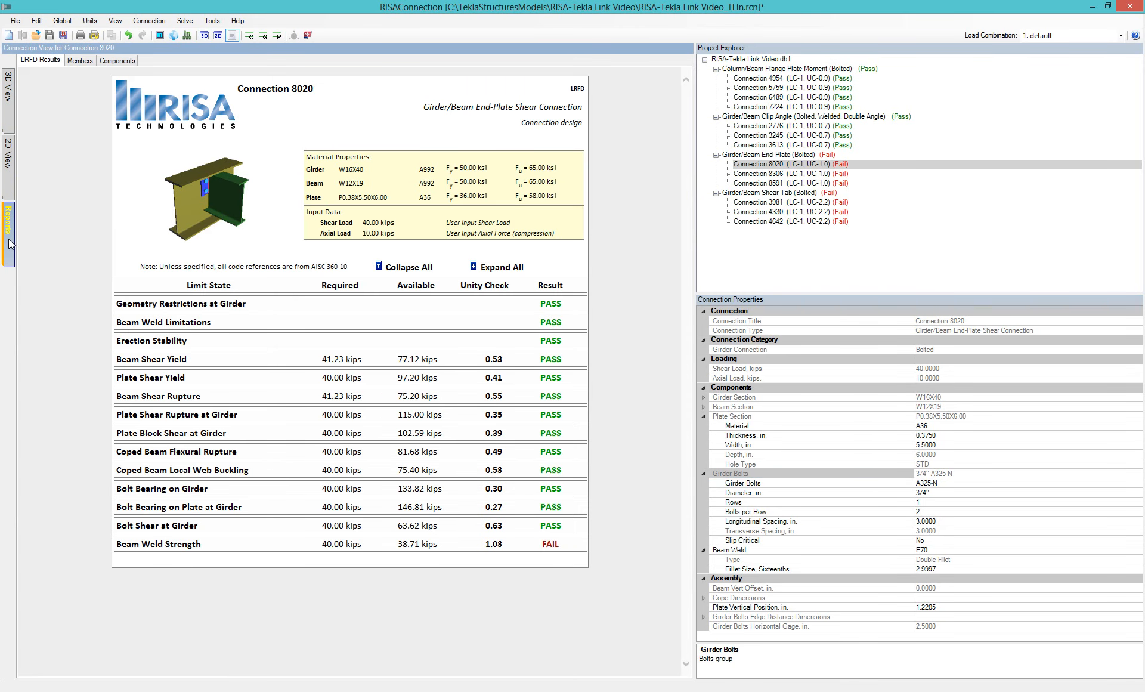
left_click(168, 546)
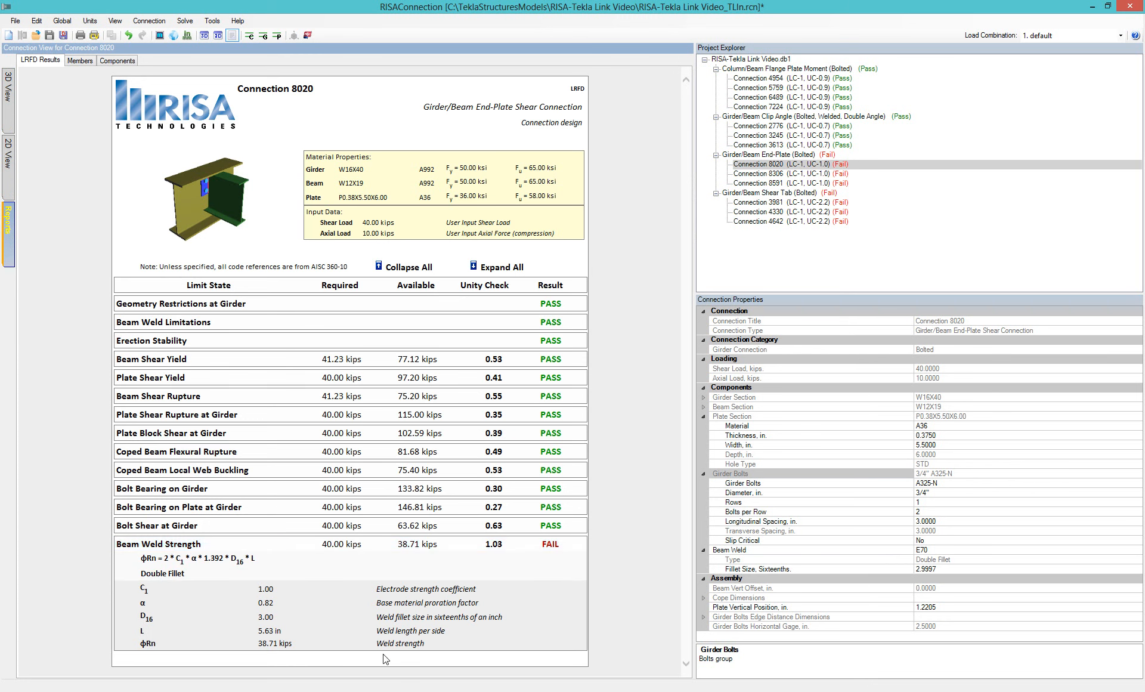
- Set the beam weld's fillet size to 3 sixteenths and recalculate Connection 8020
left_click(955, 569)
key("BackSpace")
key("BackSpace")
key("BackSpace")
key("BackSpace")
key("BackSpace")
key("BackSpace")
type("3")
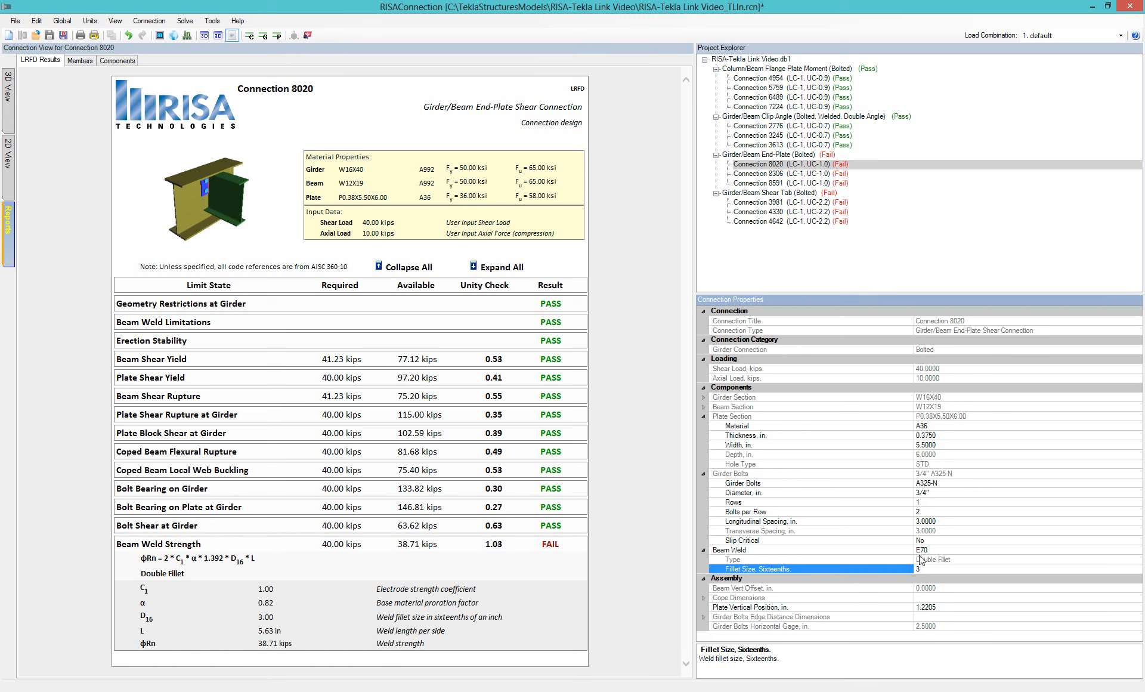
left_click(985, 550)
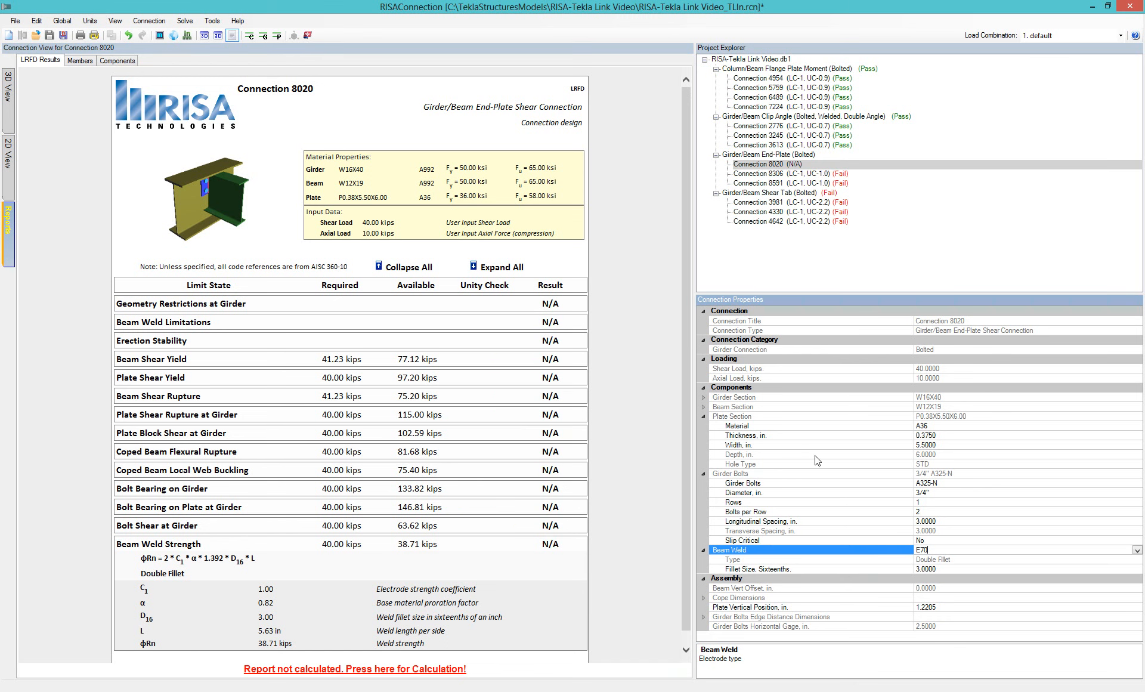
left_click(249, 37)
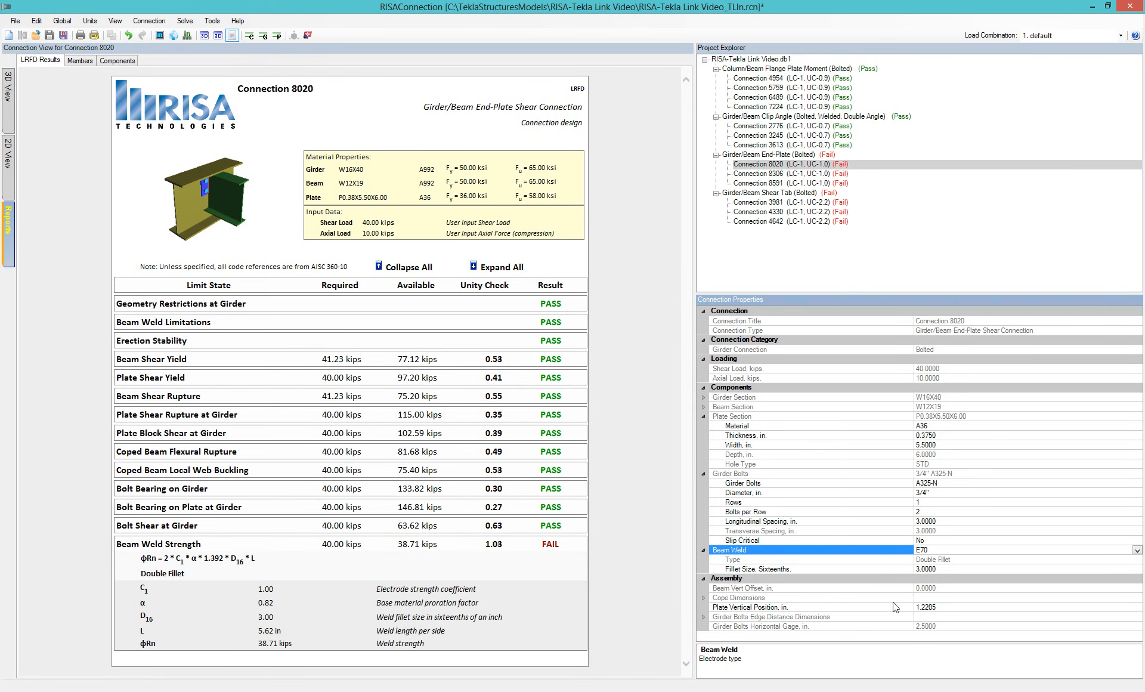
- Set the fillet size of Connection 8020's beam weld to 4 sixteenths, keeping the E70 electrode
left_click(1137, 551)
left_click(1137, 551)
left_click(946, 568)
left_click(946, 569)
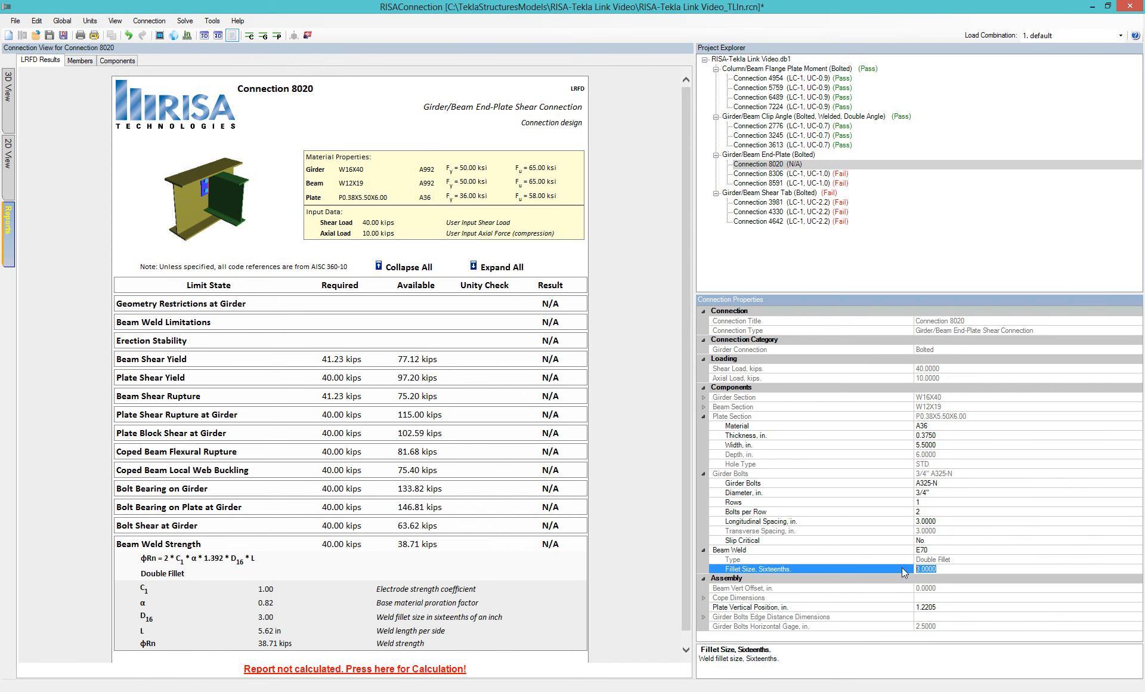
type("4")
left_click(945, 549)
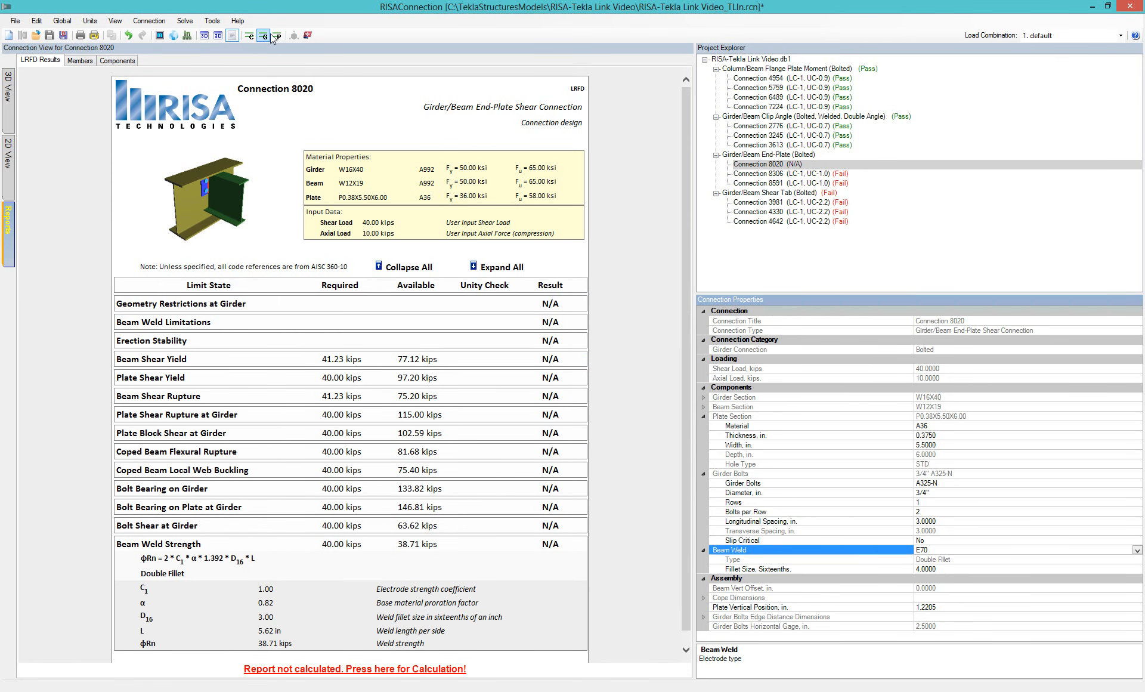
- Recalculate Connection 8020, set its girder bolts' longitudinal spacing to 4 in, and solve it again
left_click(251, 39)
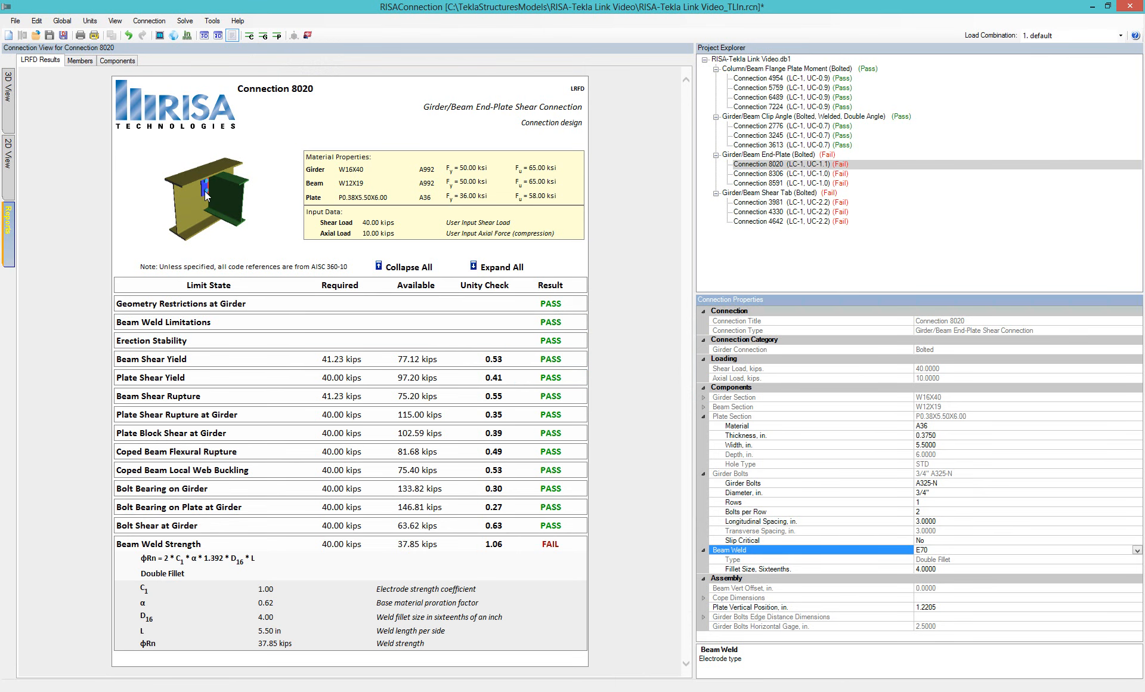
left_click(9, 157)
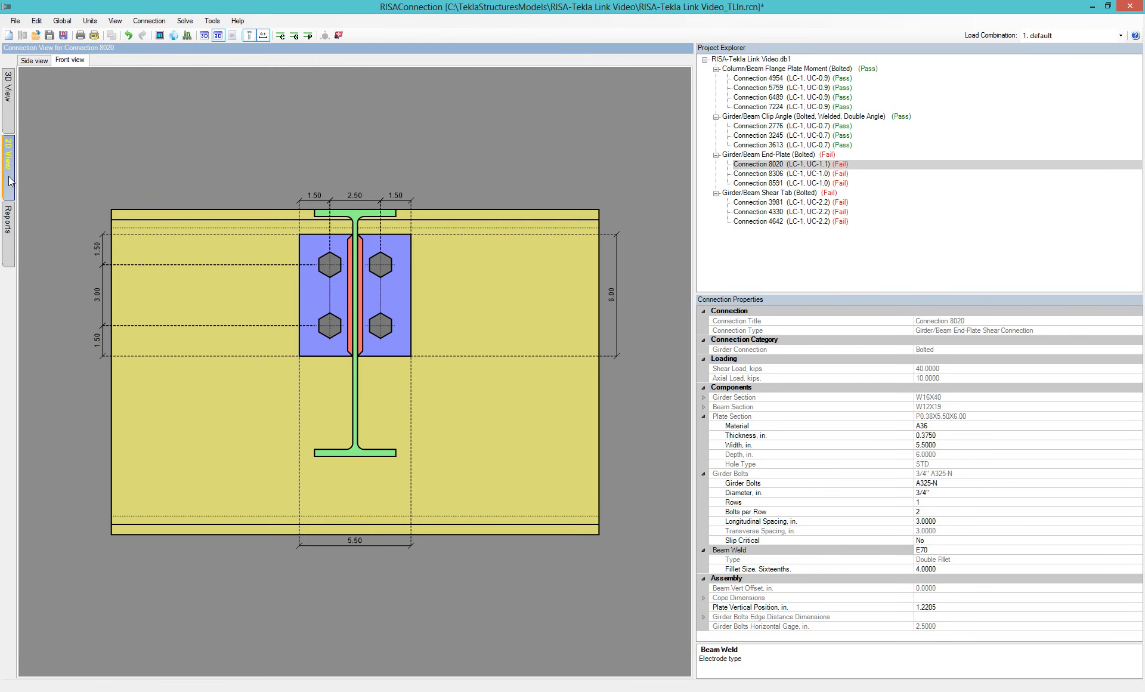
left_click(613, 298)
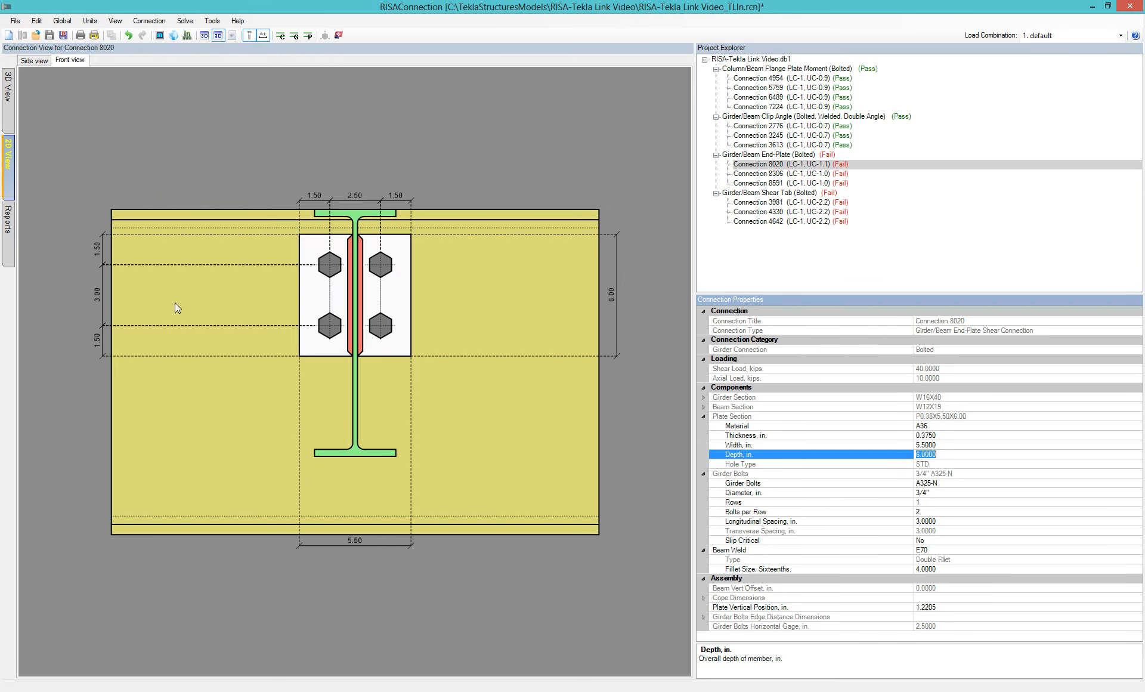
left_click(96, 295)
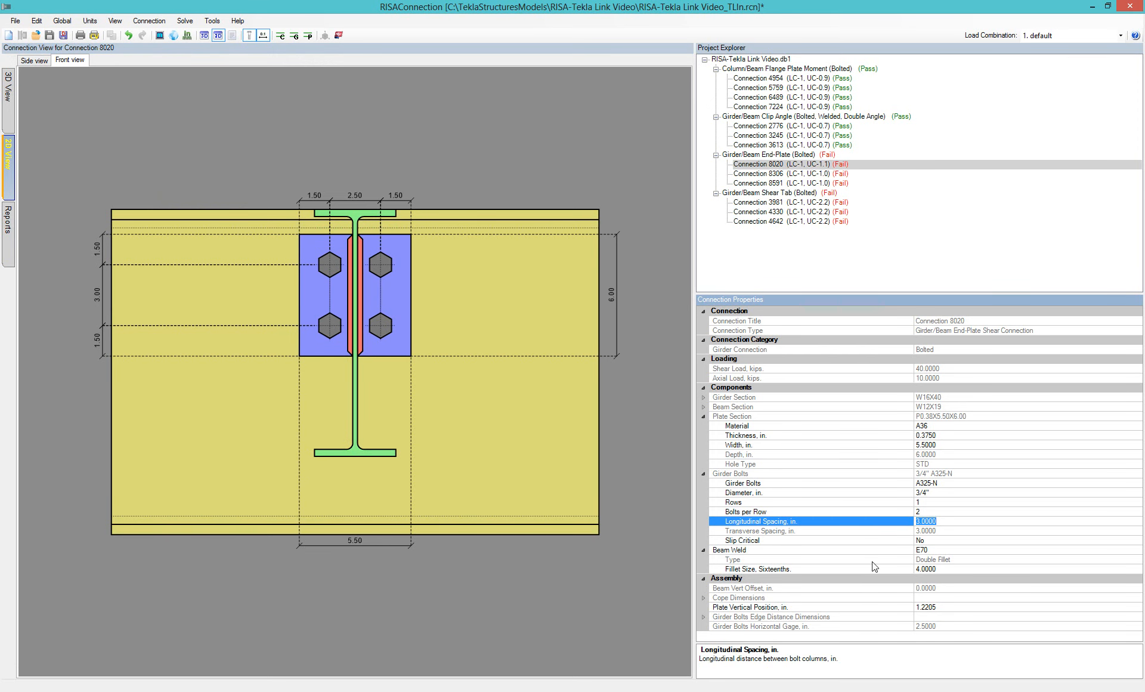
type("4")
key("Return")
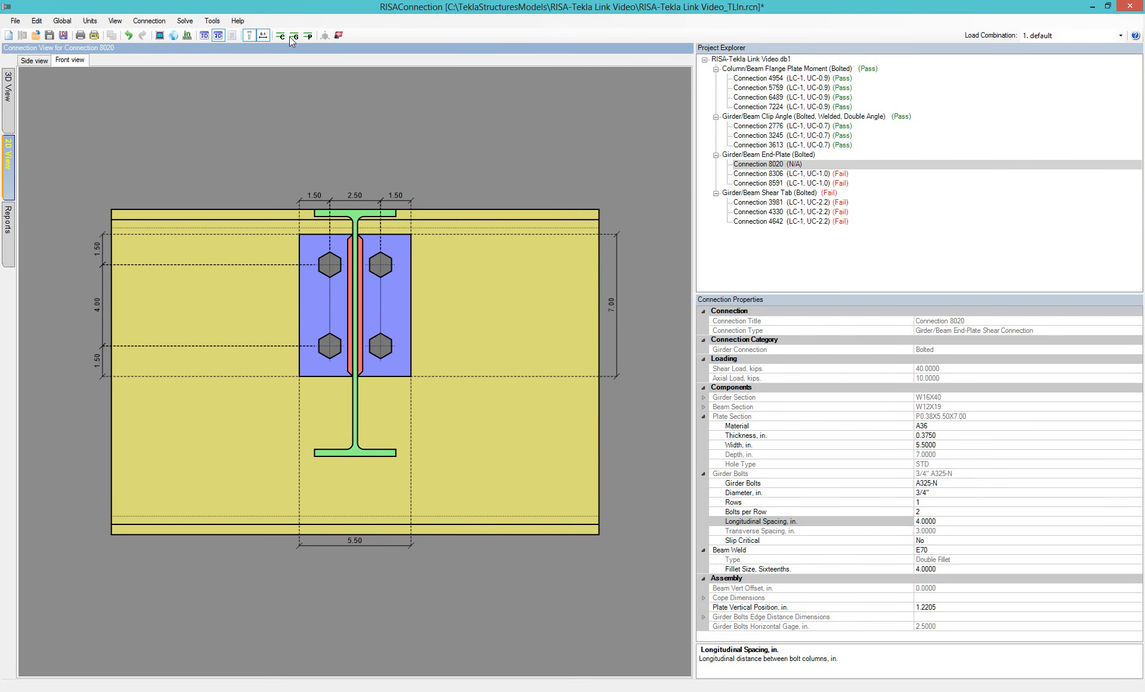
left_click(357, 311)
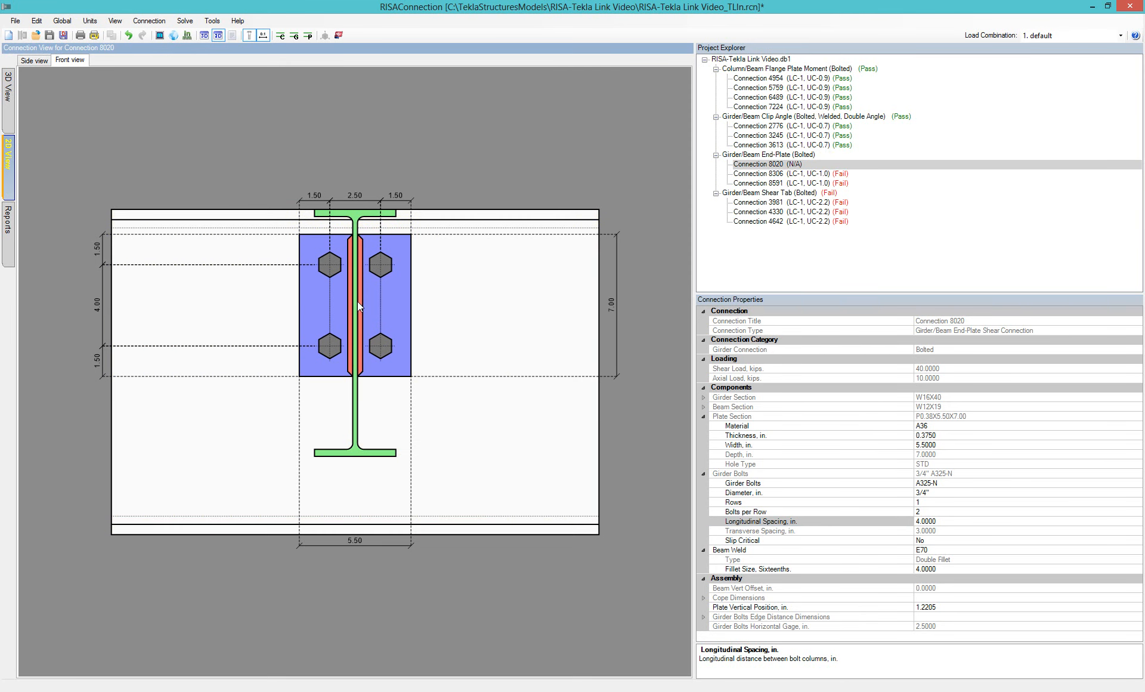
left_click(280, 37)
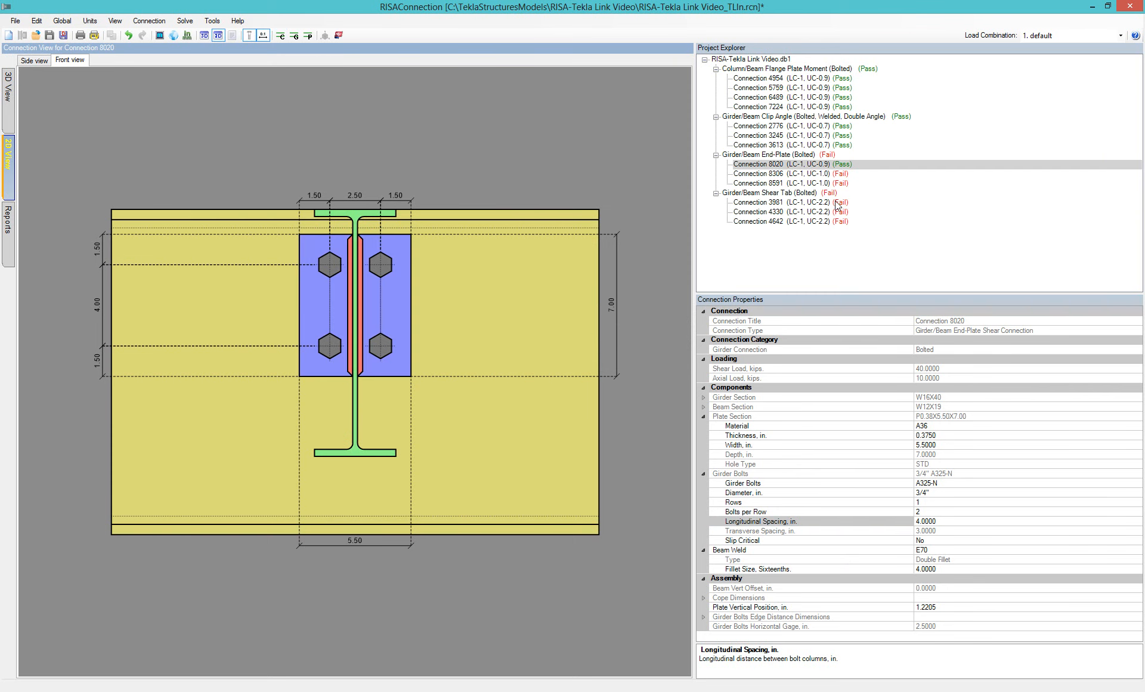
- Review Connection 8306's results report and set the girder bolts' longitudinal spacing to 4 in for the whole Girder/Beam End-Plate group
left_click(788, 174)
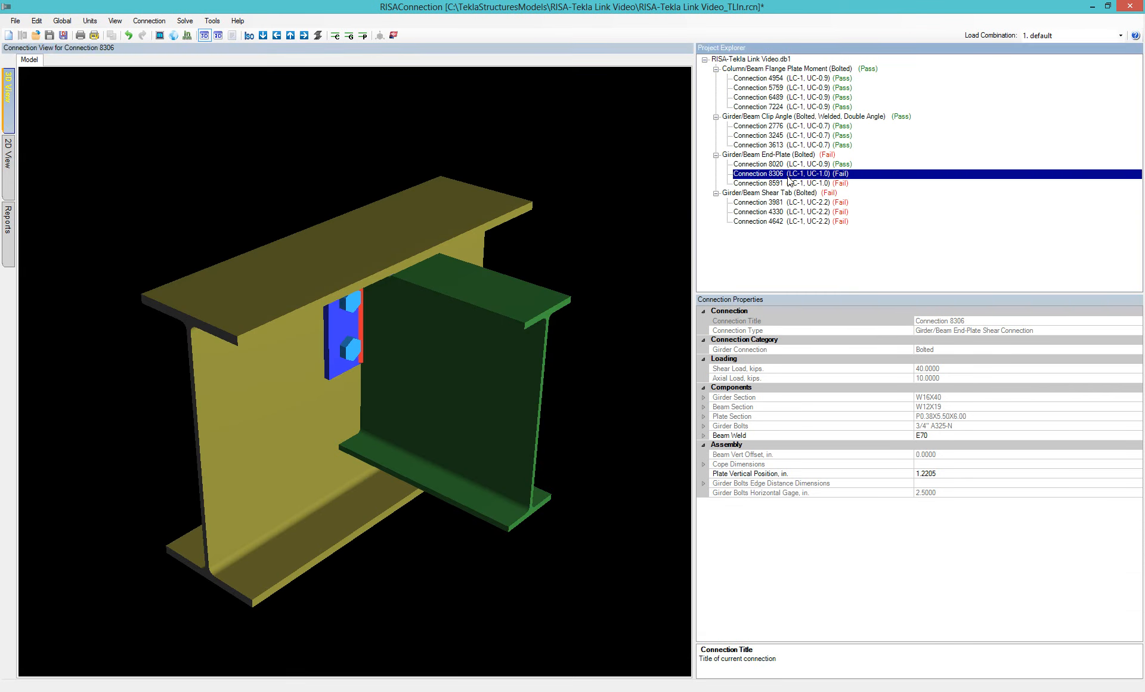
left_click(8, 242)
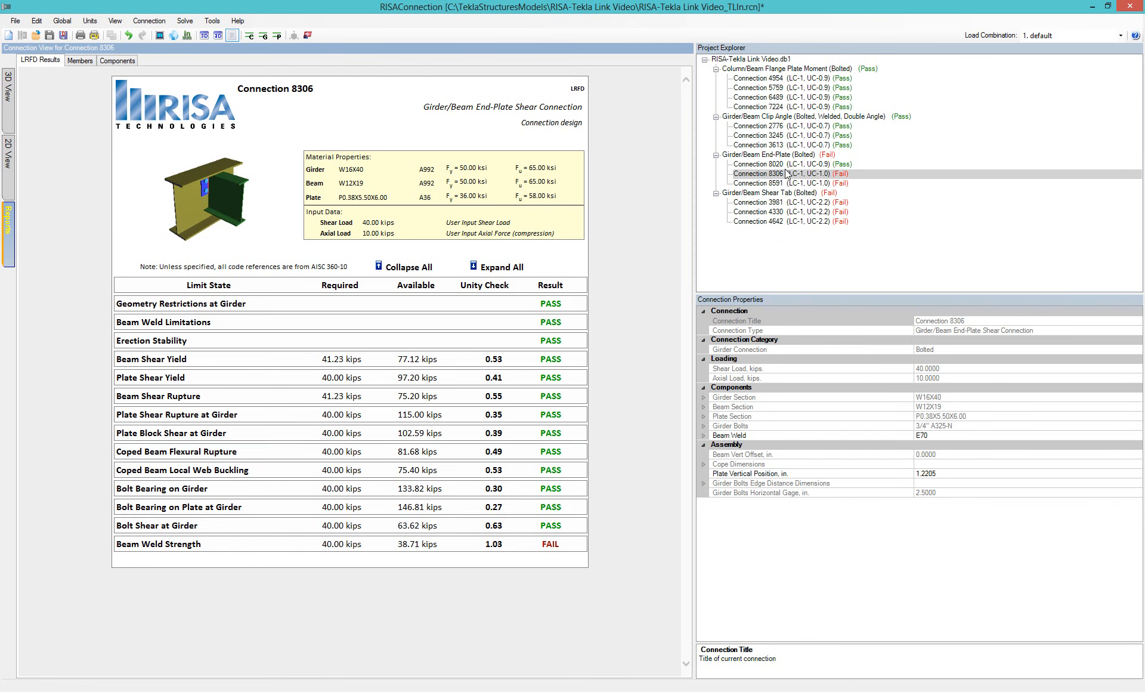
left_click(751, 156)
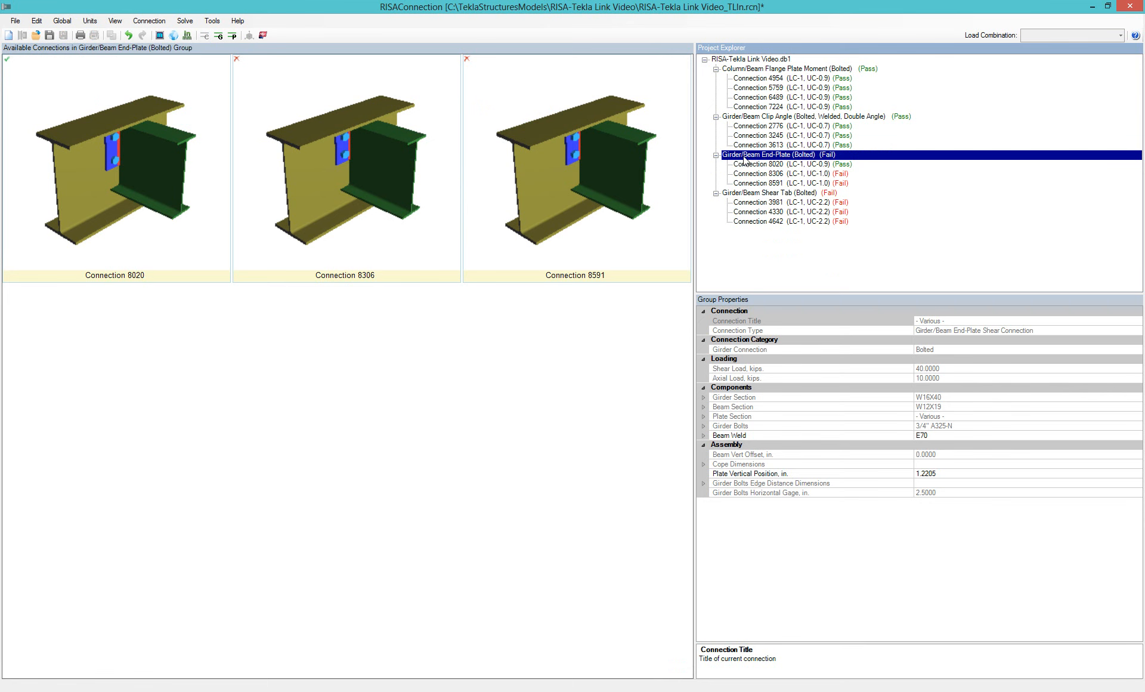
left_click(705, 426)
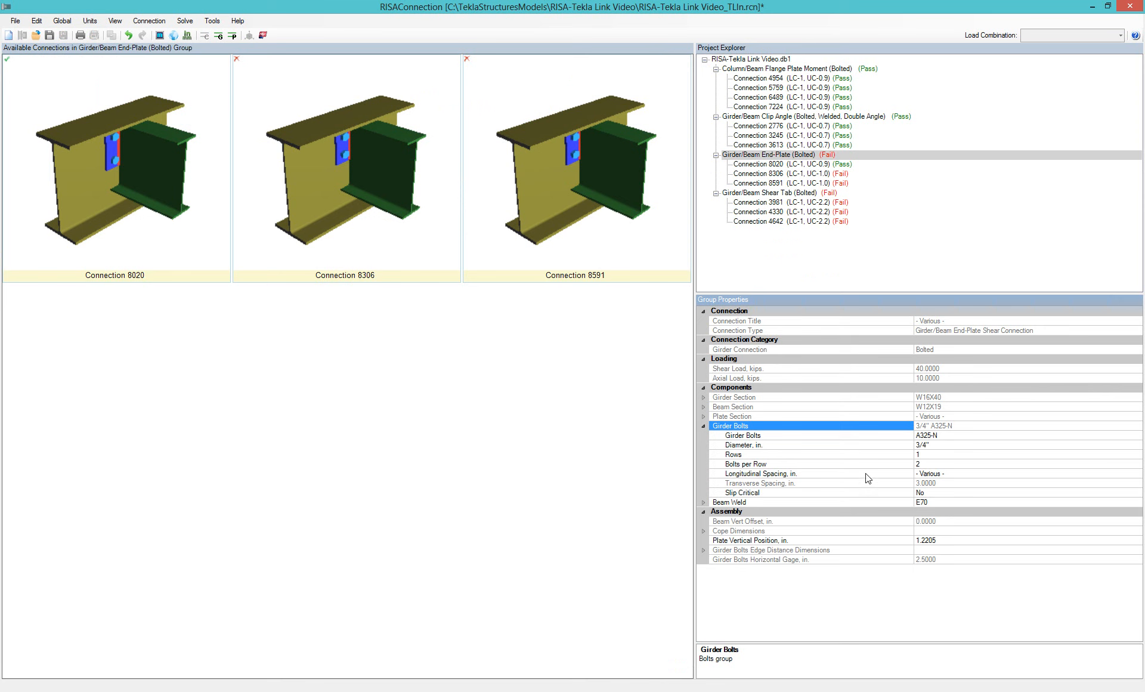
left_click(948, 475)
left_click_drag(972, 474, 900, 476)
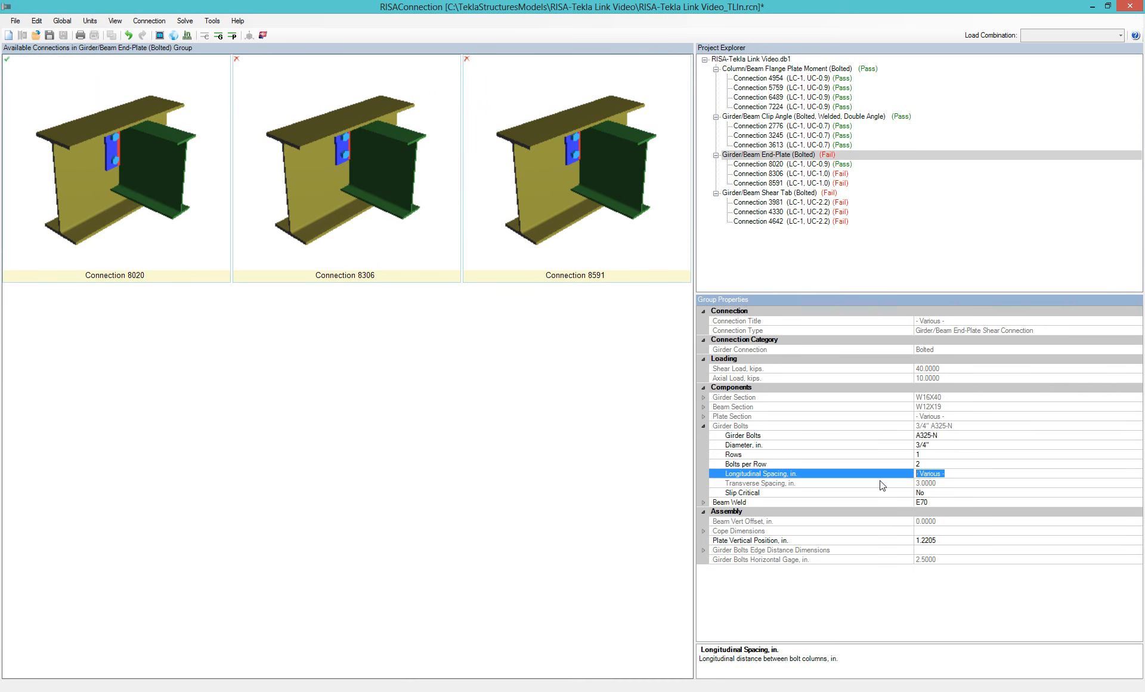
type("4")
key("Return")
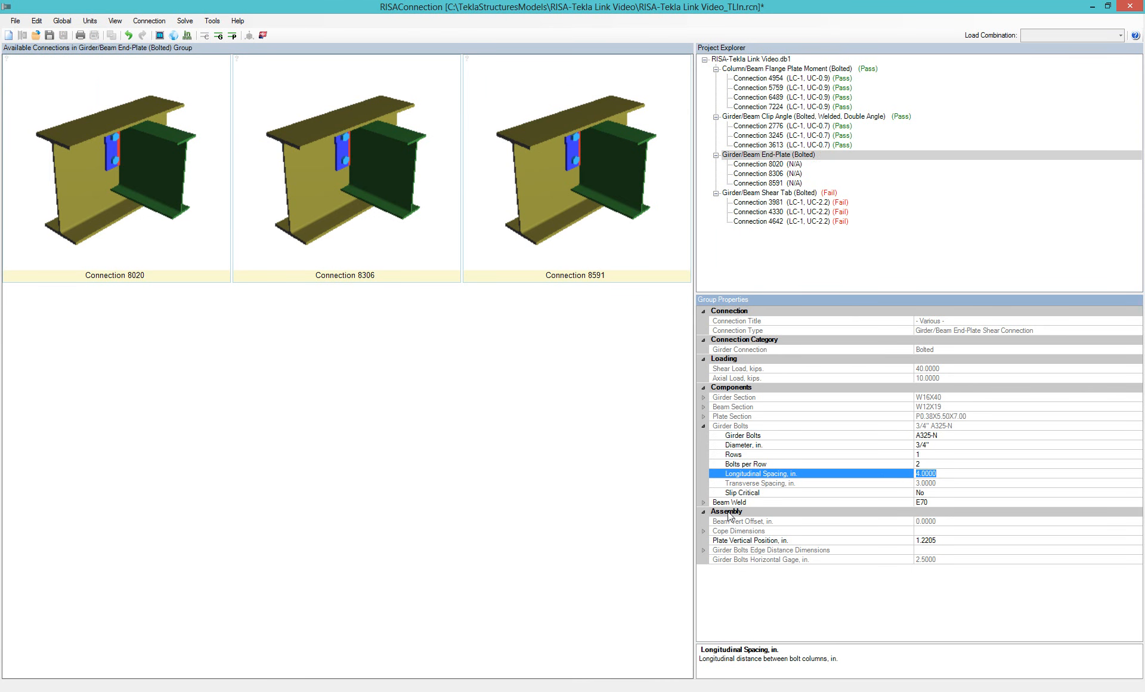
- Set the beam weld's fillet size to 4 sixteenths for the whole Girder/Beam End-Plate group and solve the group
left_click(704, 503)
left_click(964, 522)
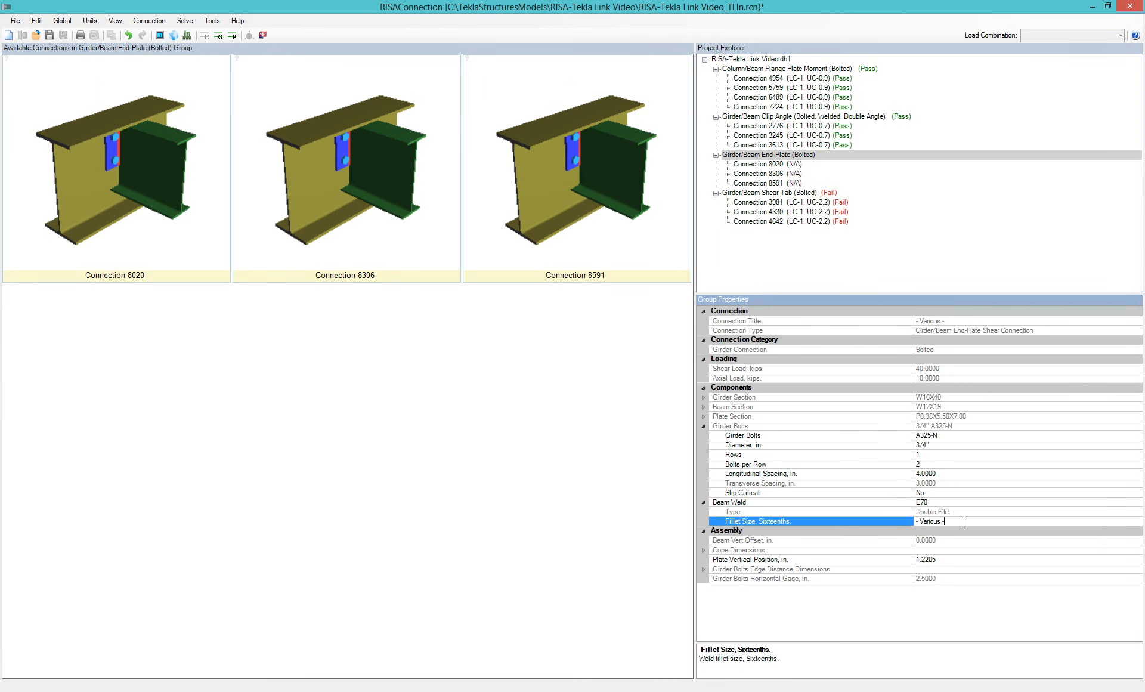
left_click_drag(964, 521, 883, 525)
type("4")
key("Return")
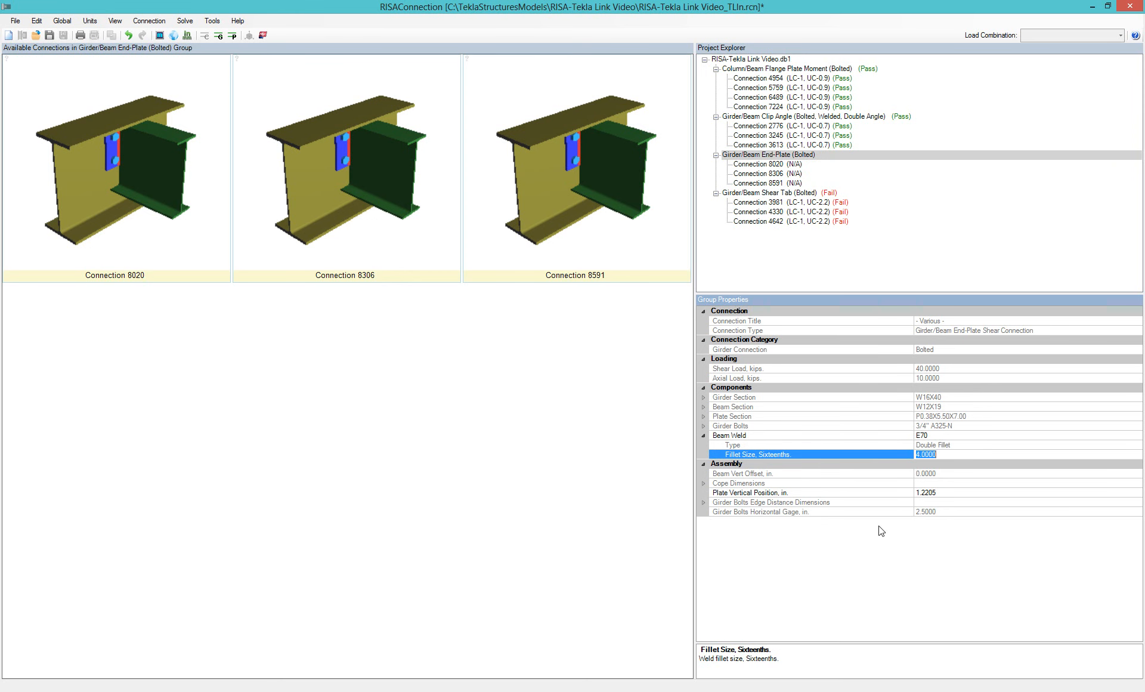
left_click(219, 36)
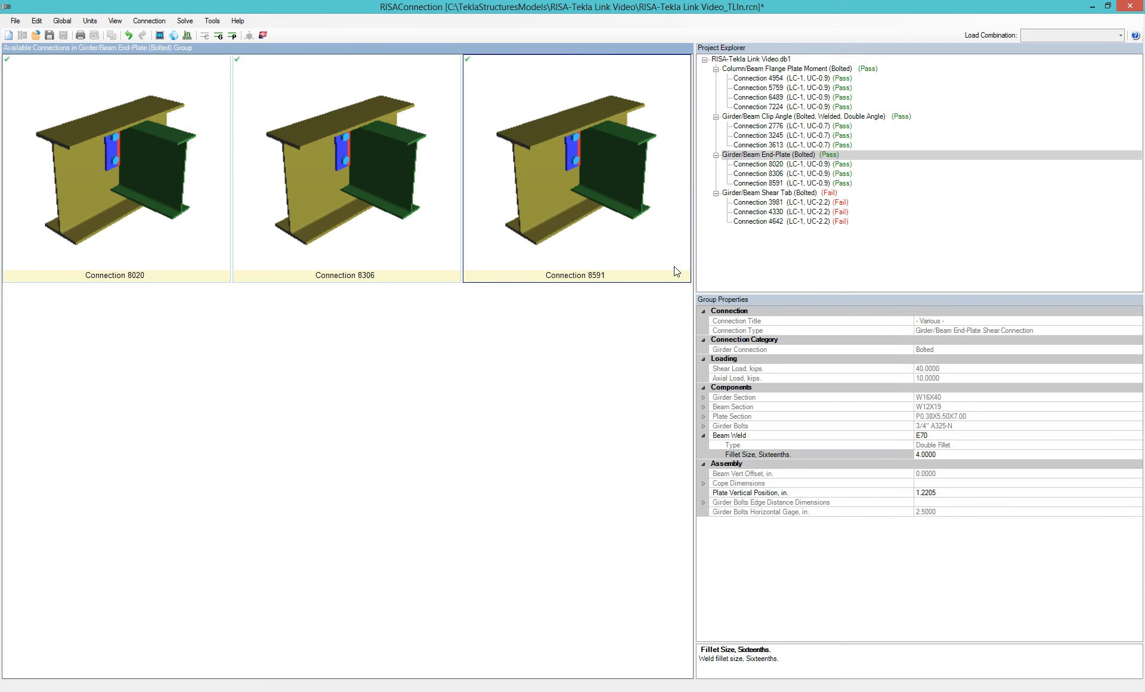
- Examine Connection 3981's results report, including the Geometry Restrictions at Beam, Girder Weld Limitations and Bolt Bearing on Beam details
left_click(750, 203)
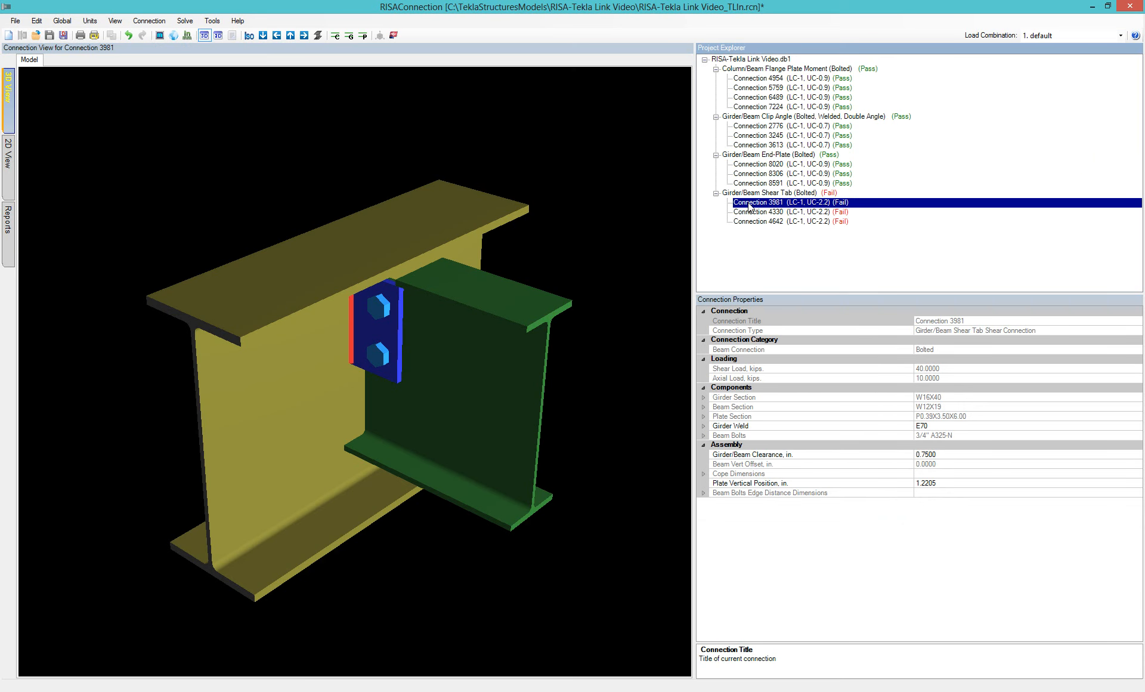
left_click(9, 240)
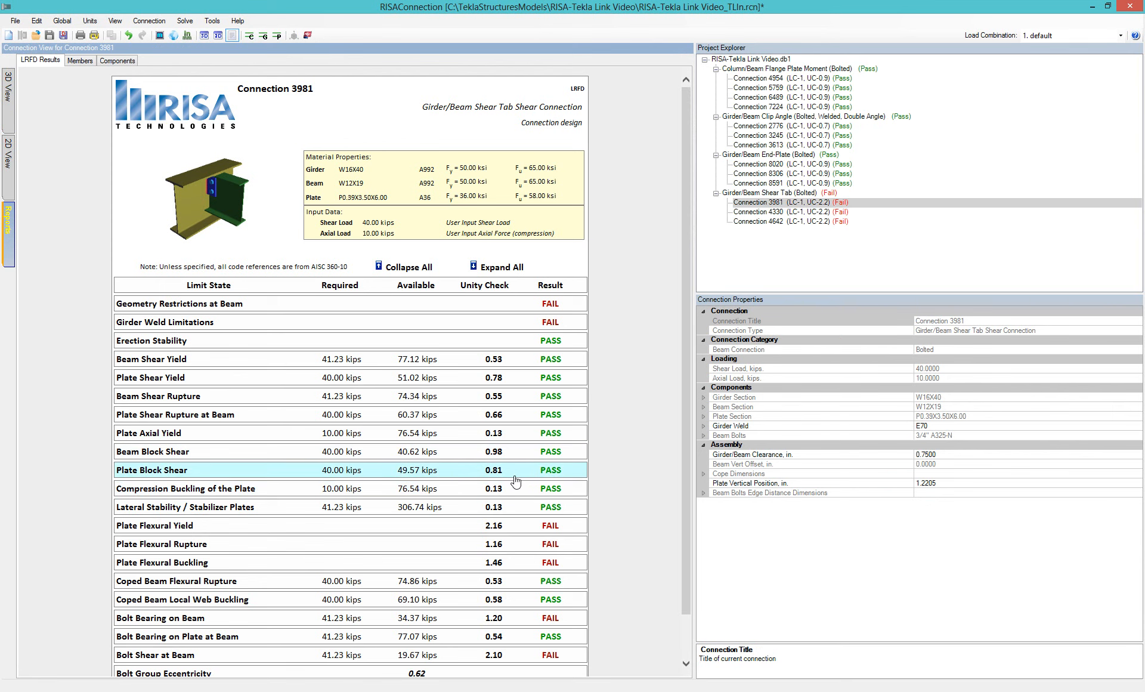
left_click(207, 305)
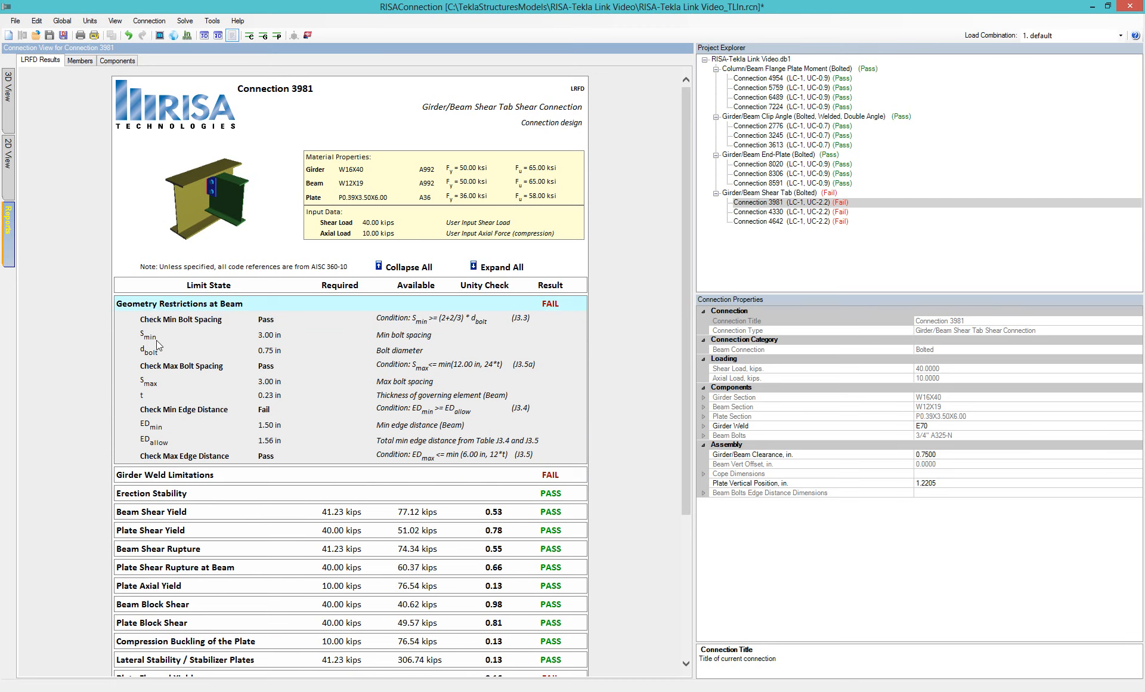
left_click(158, 305)
left_click(163, 323)
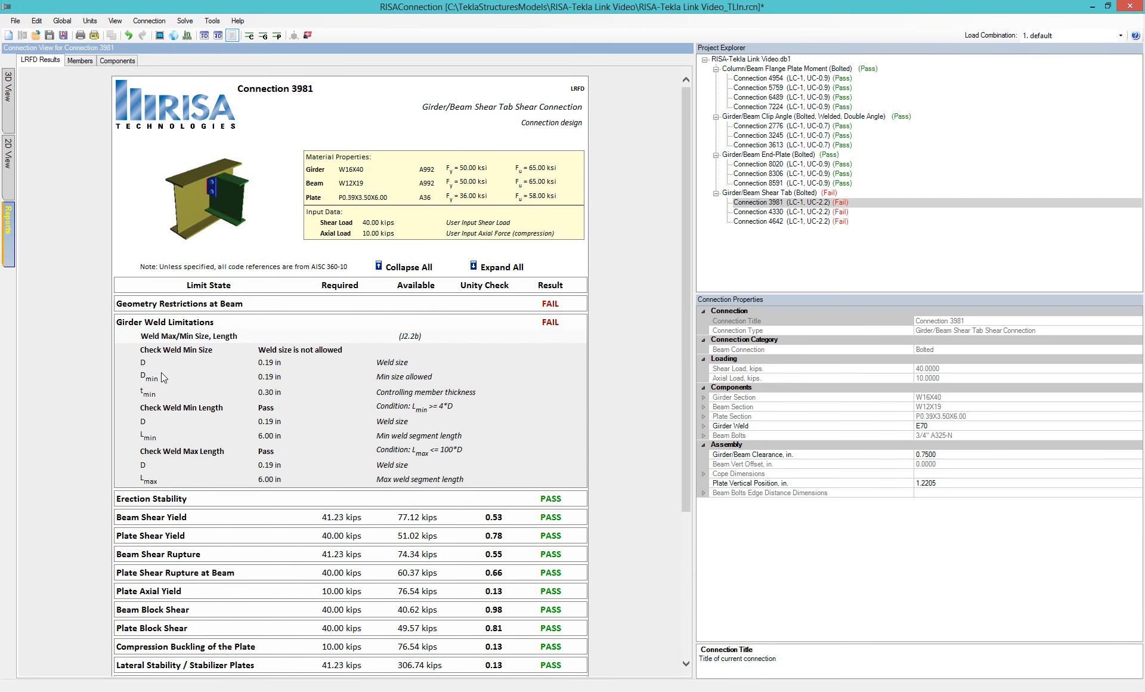
left_click(164, 323)
scroll(189, 532, "down", 2)
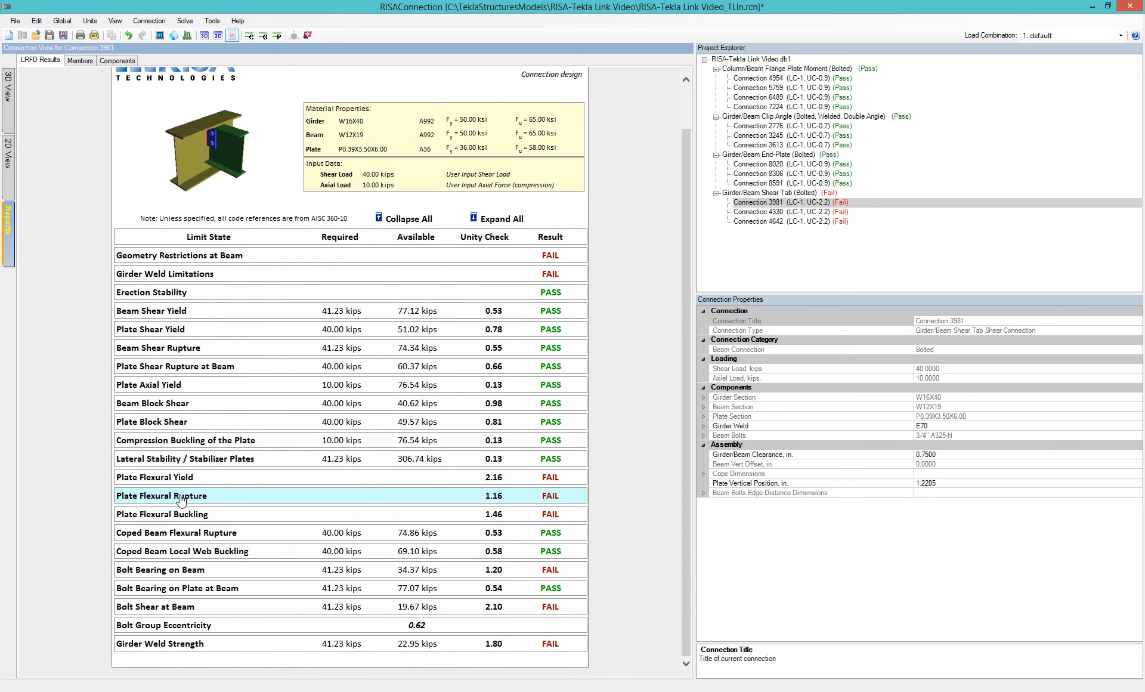
left_click(188, 572)
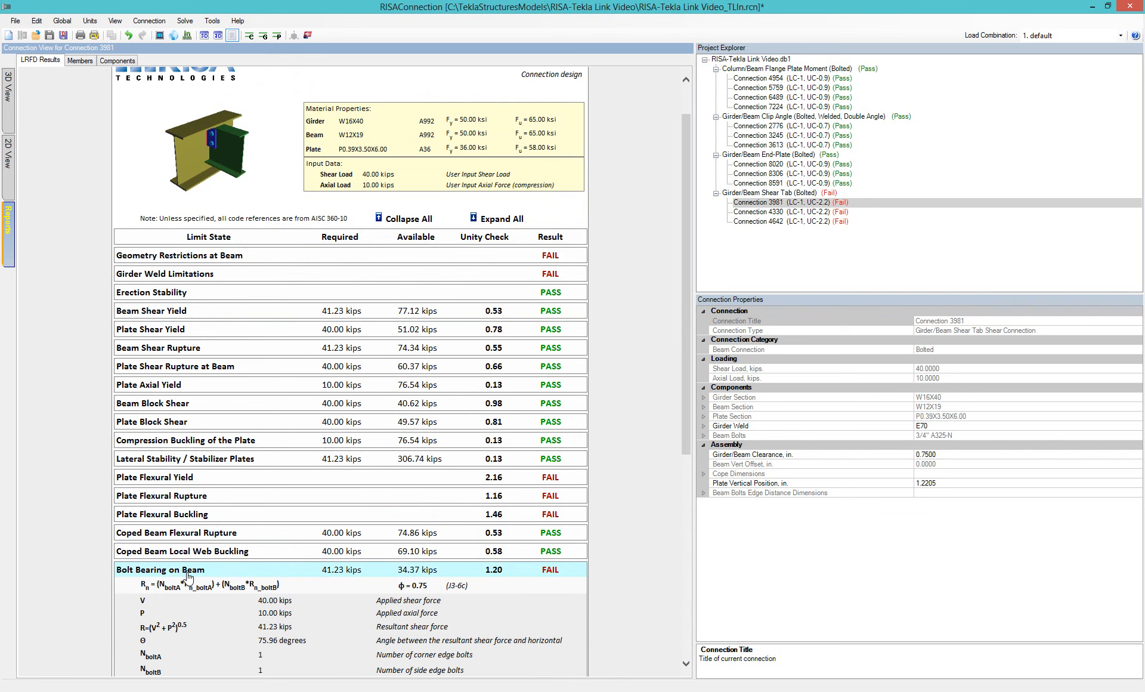
left_click(188, 574)
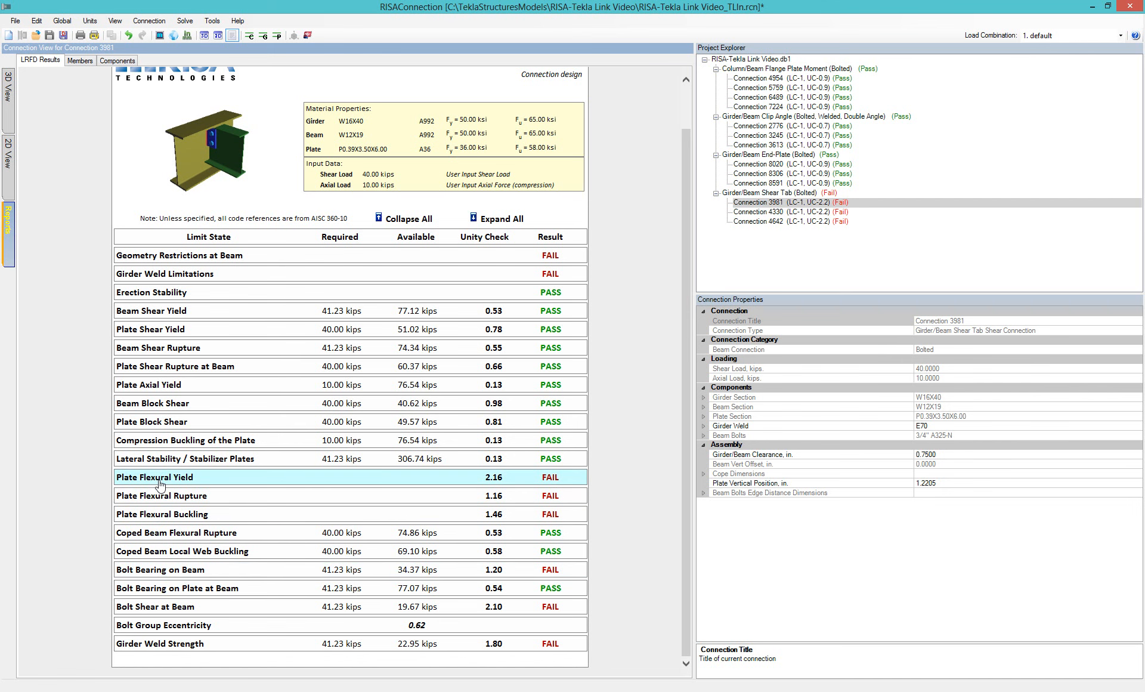
- Set Connection 3981's beam bolts to 3 per row, recalculate, and show its results report
left_click(9, 179)
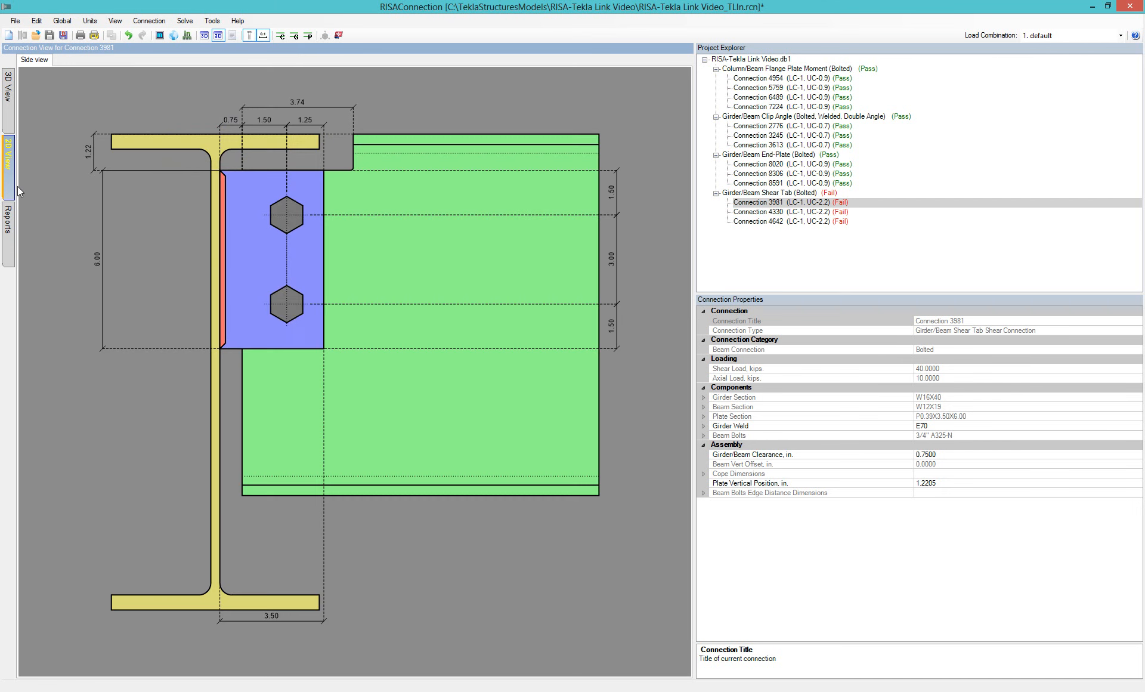
left_click(290, 314)
left_click(953, 471)
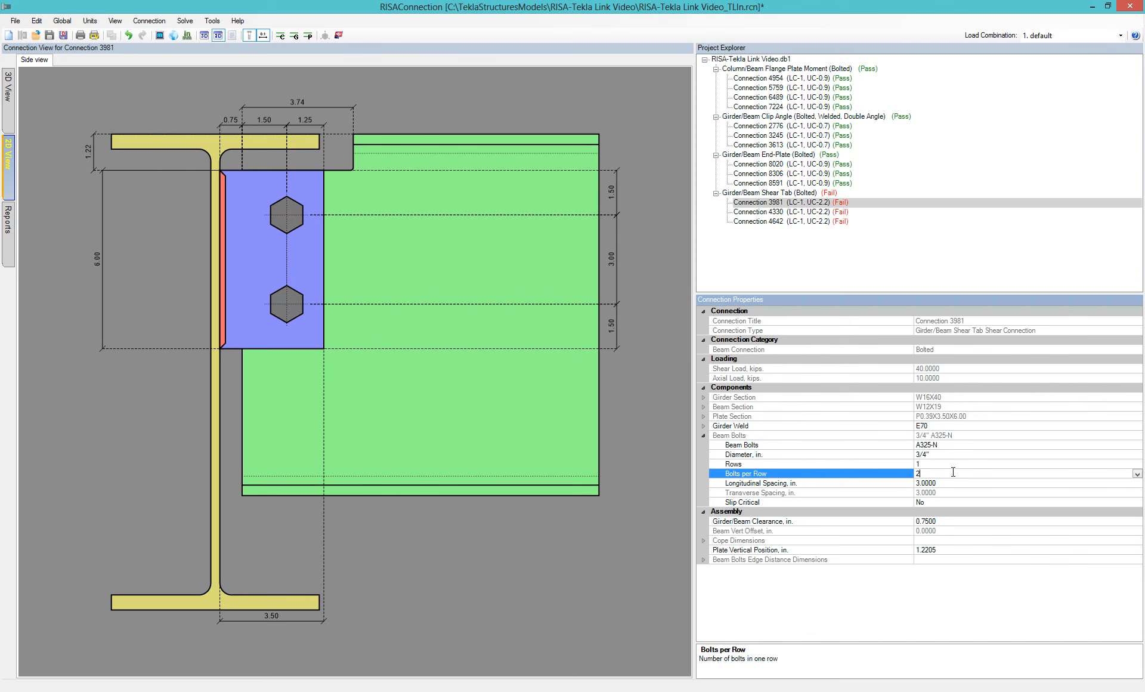
left_click(1137, 473)
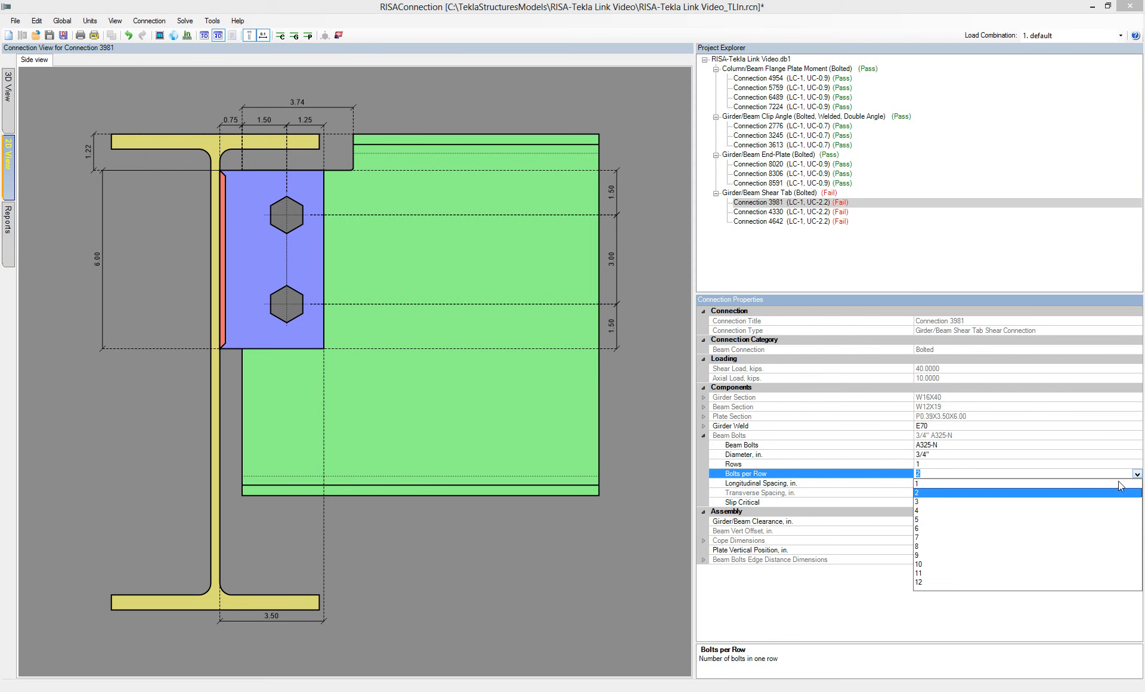
left_click(912, 507)
left_click(340, 80)
left_click(293, 36)
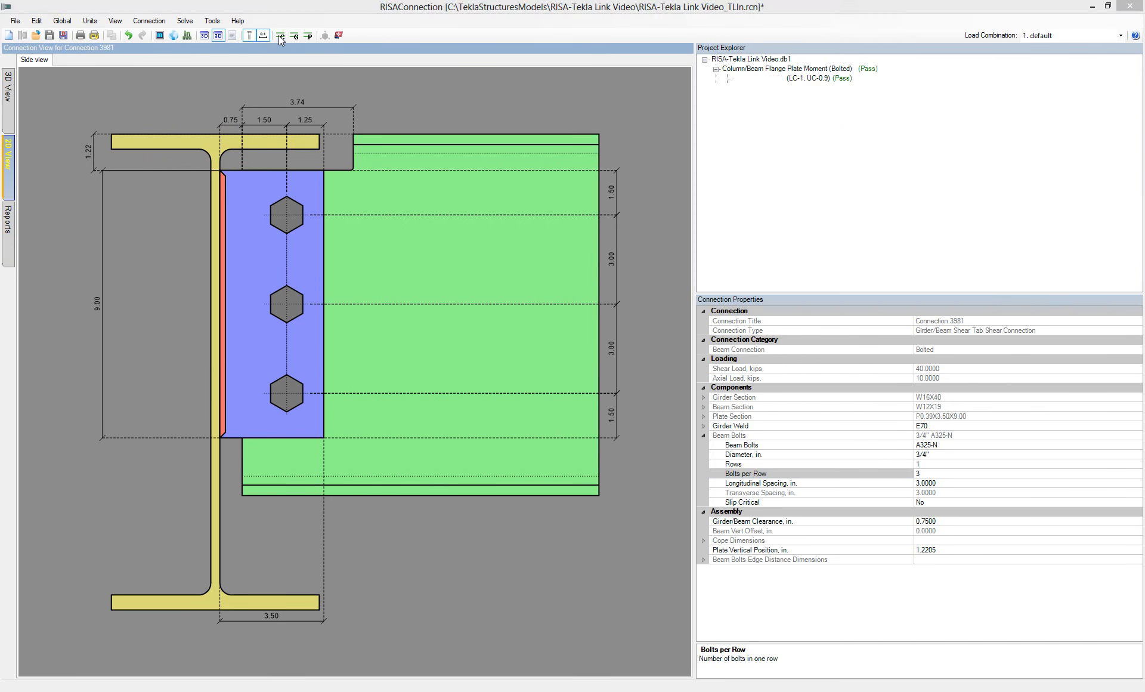
left_click(7, 232)
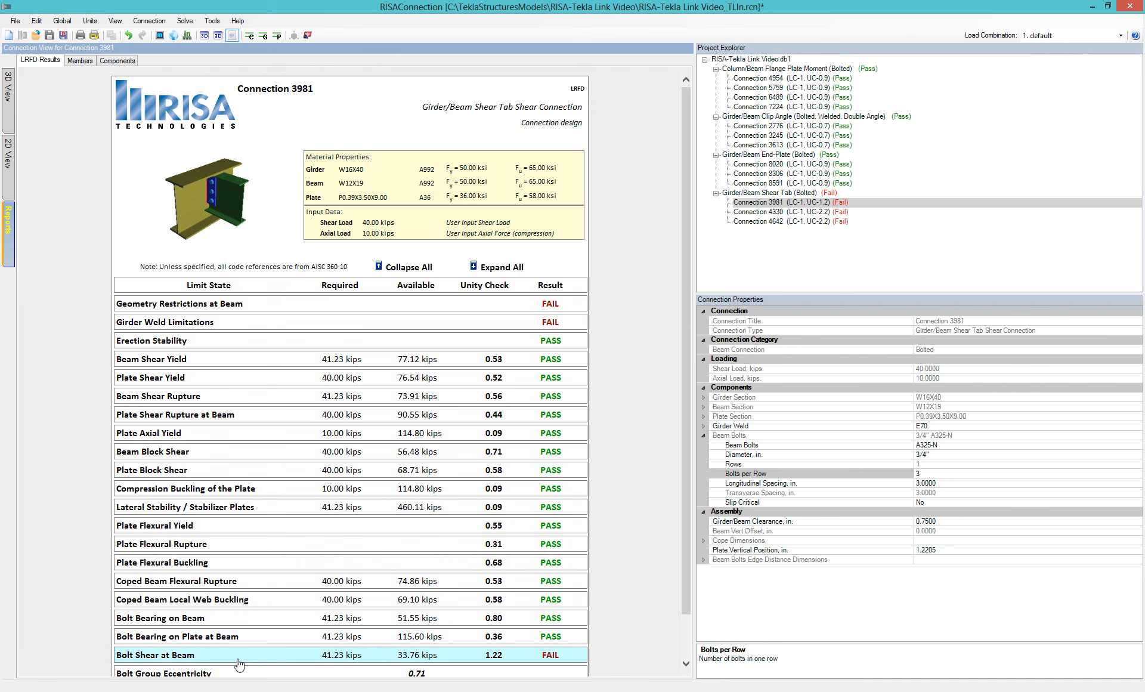
- Set the beam bolt diameter of Connection 3981 to 7/8" and recalculate
left_click(935, 454)
left_click(1137, 454)
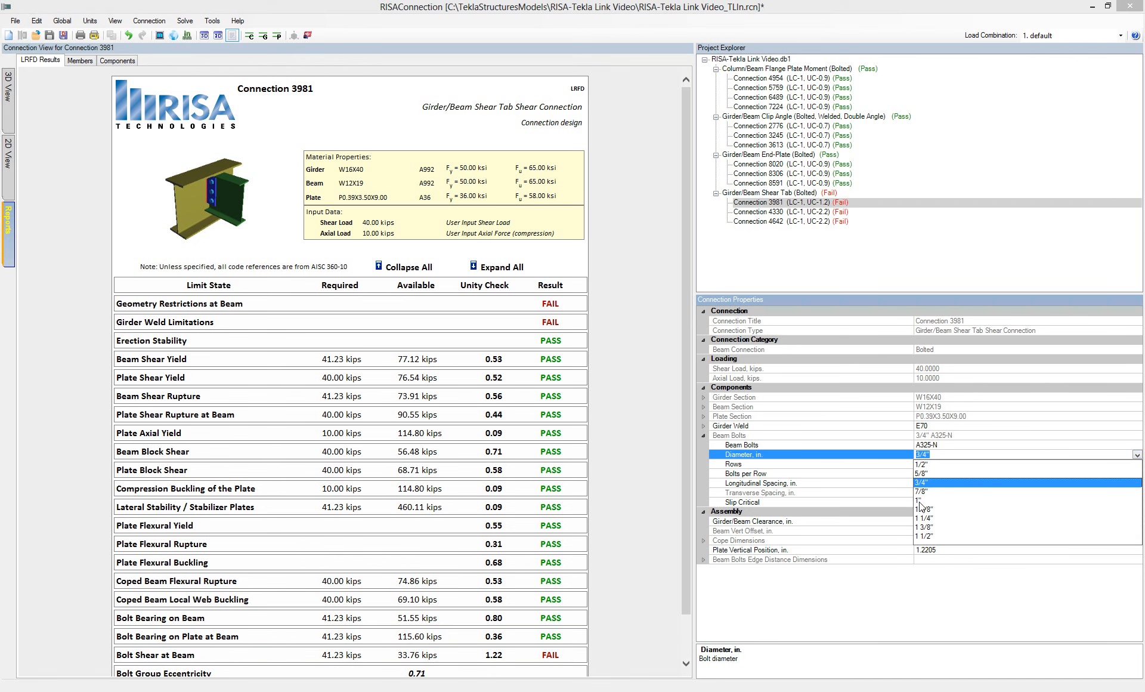
left_click(922, 491)
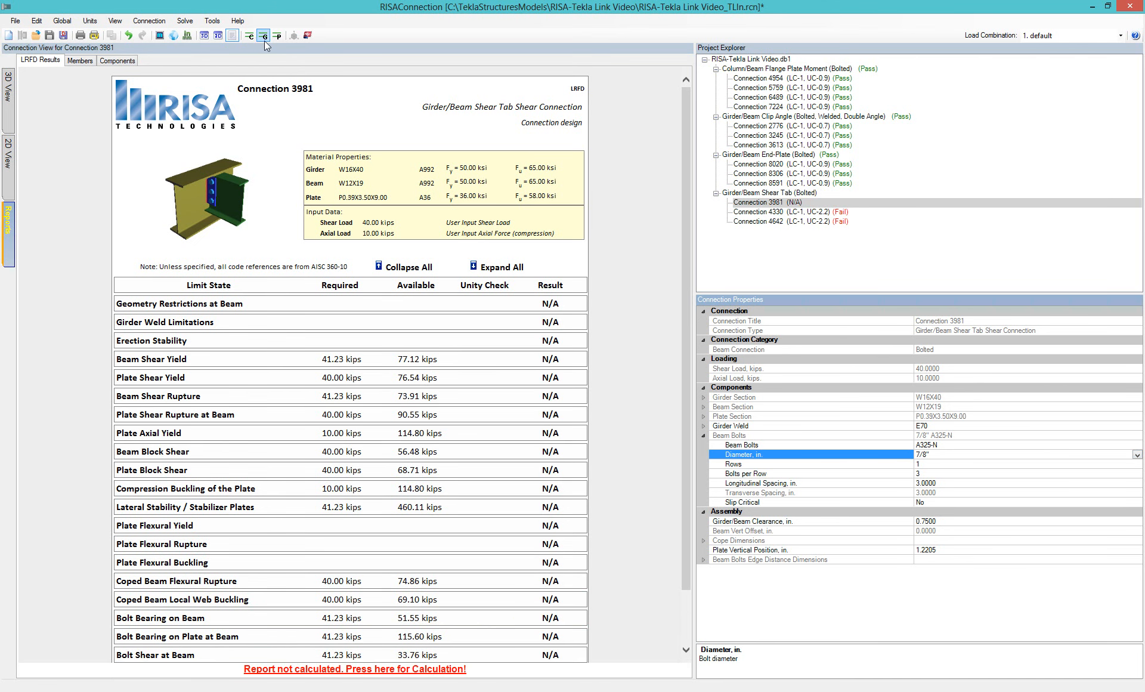
left_click(263, 35)
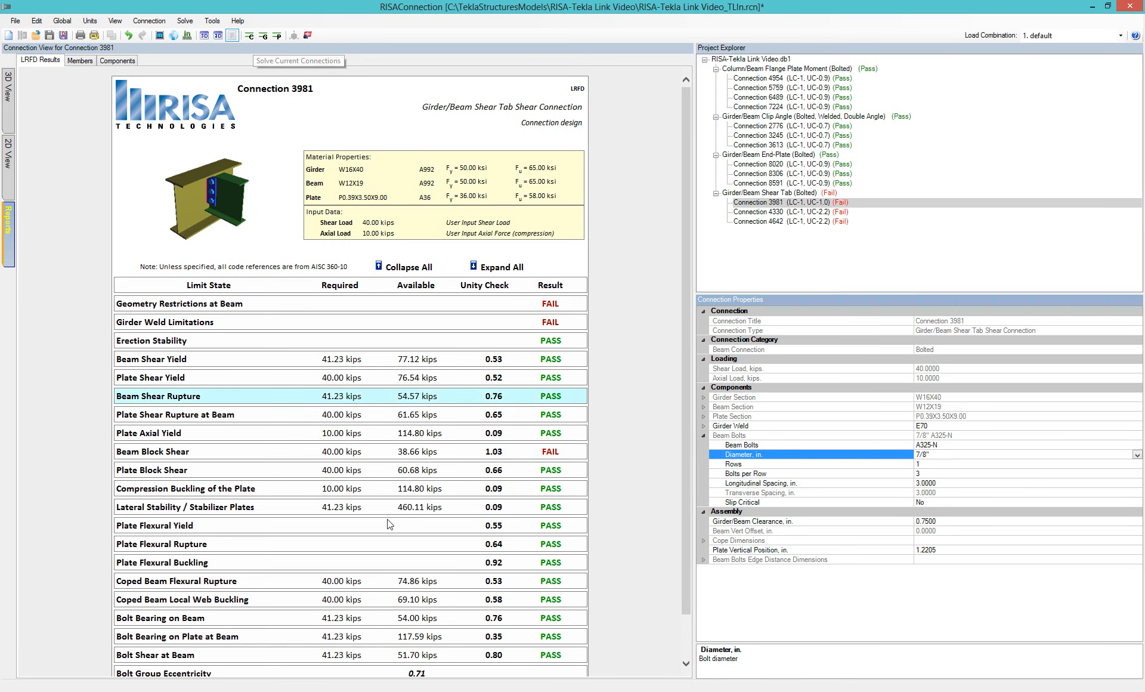
- Examine Connection 3981's Beam Block Shear calculation and the remaining limit states in the report
left_click(167, 456)
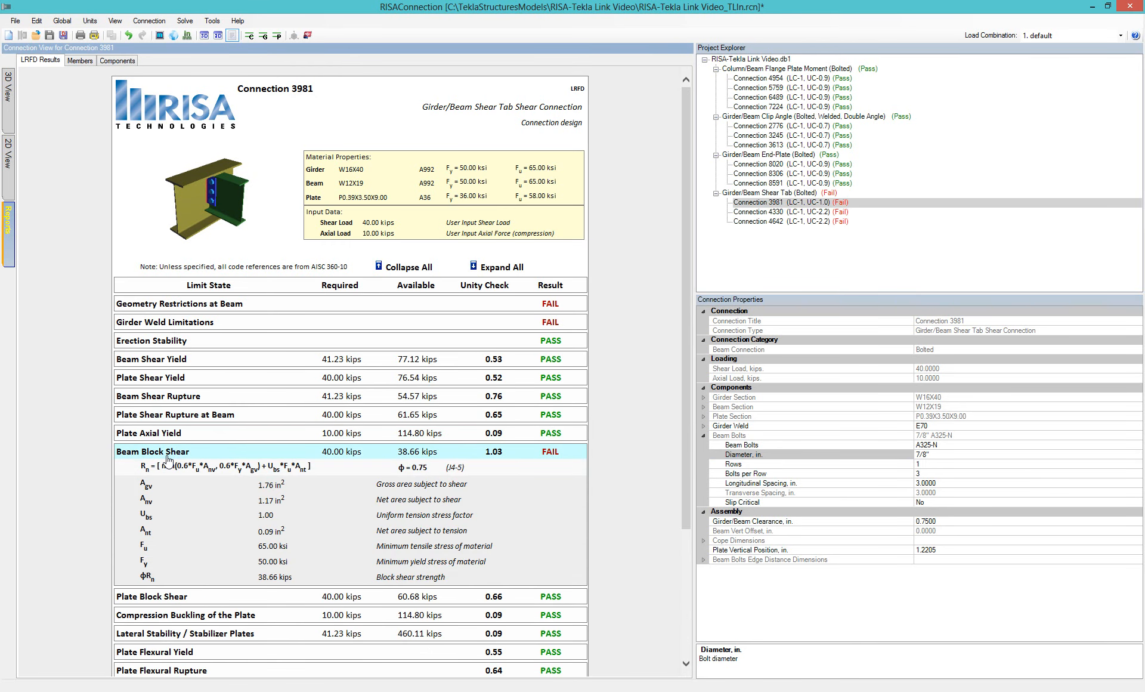
left_click(167, 457)
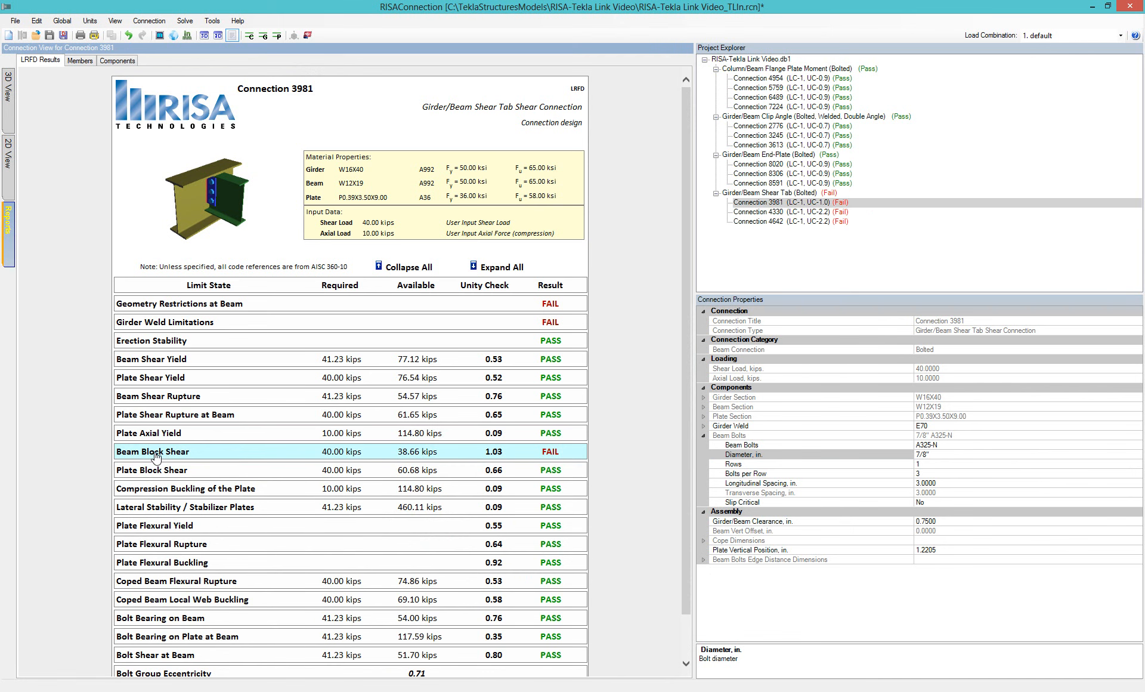
scroll(464, 504, "down", 2)
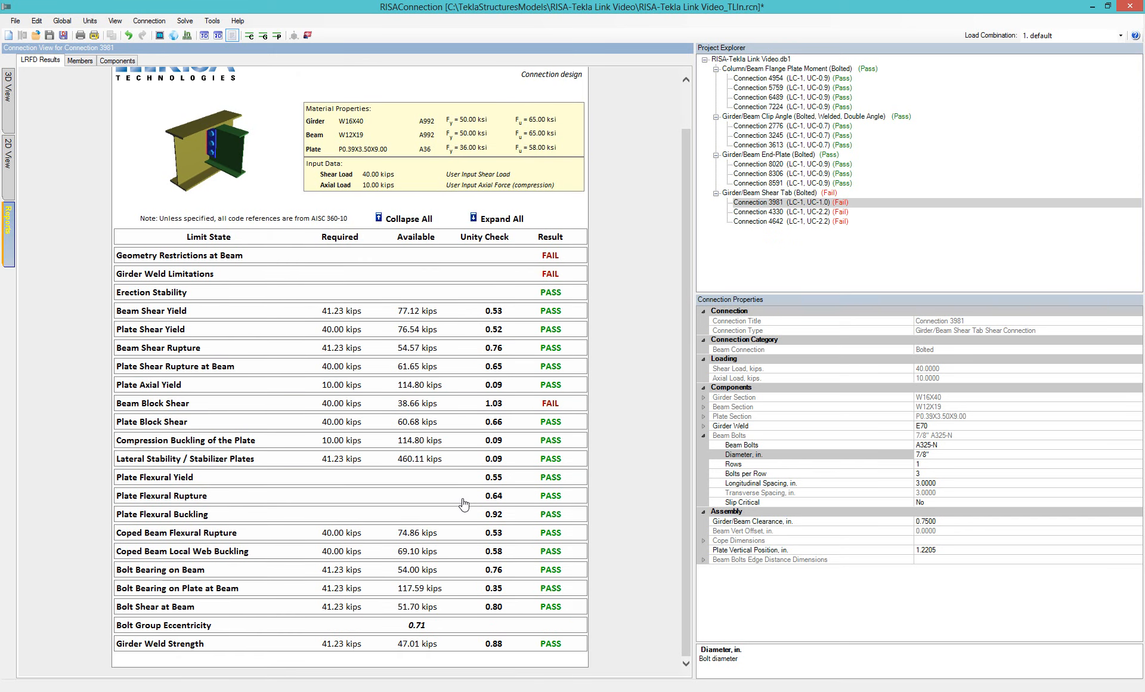
scroll(464, 503, "up", 2)
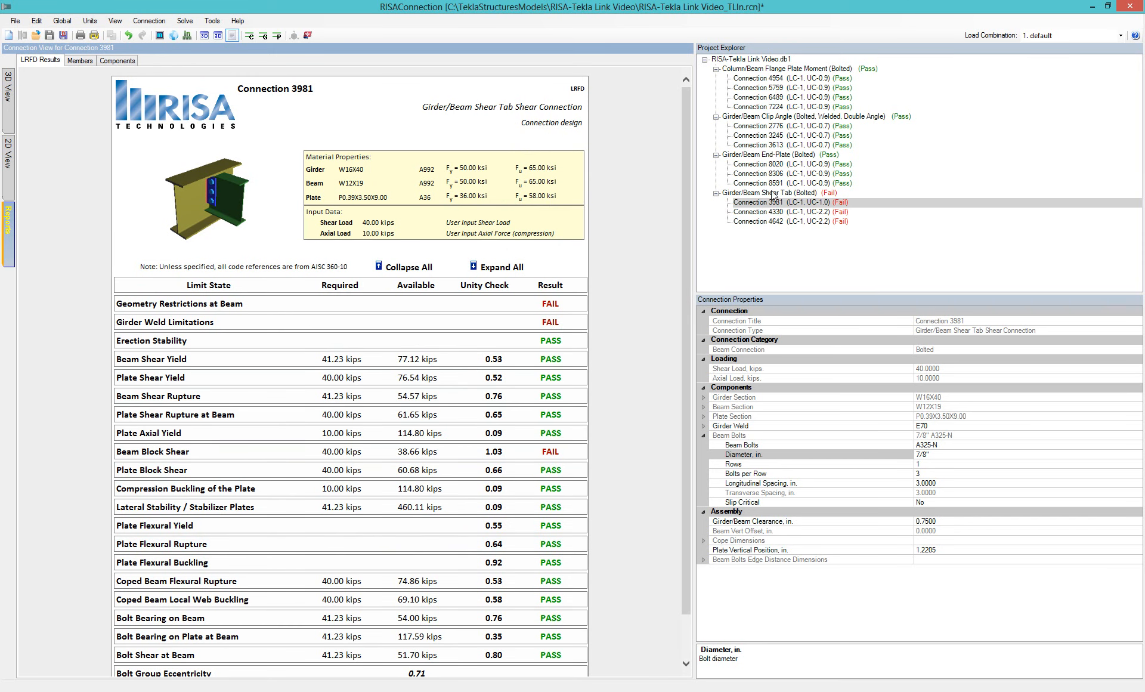
- Save the RISAConnection project, switch to Tekla Structures and update the model with the revised connections
left_click(49, 35)
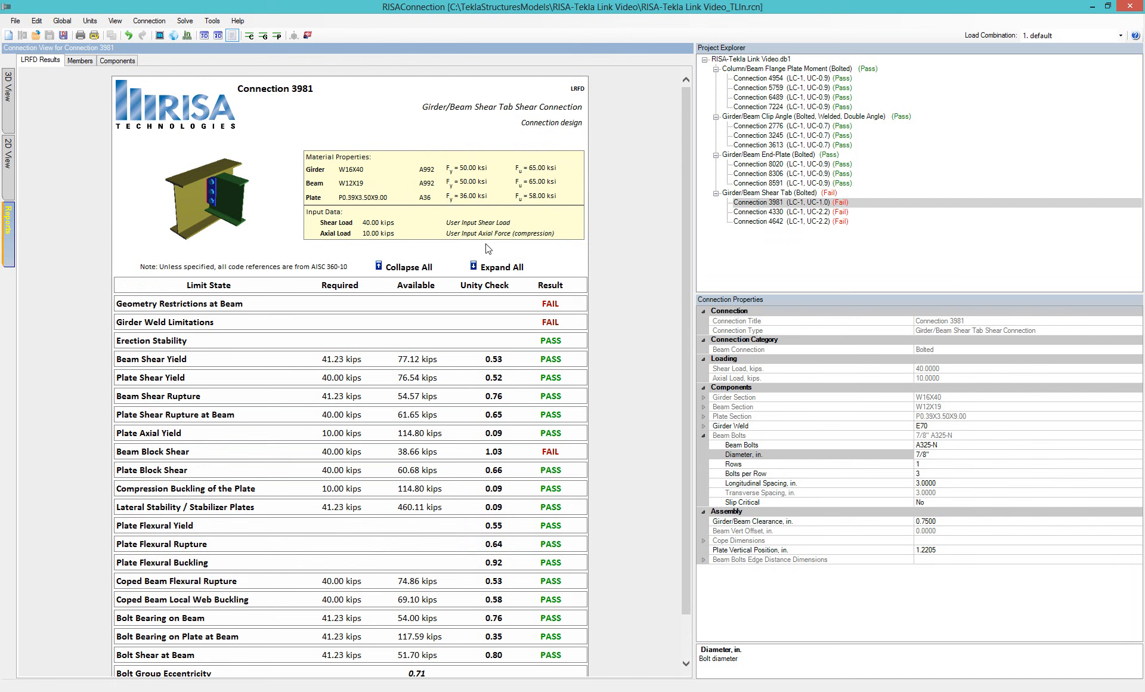
left_click(307, 36)
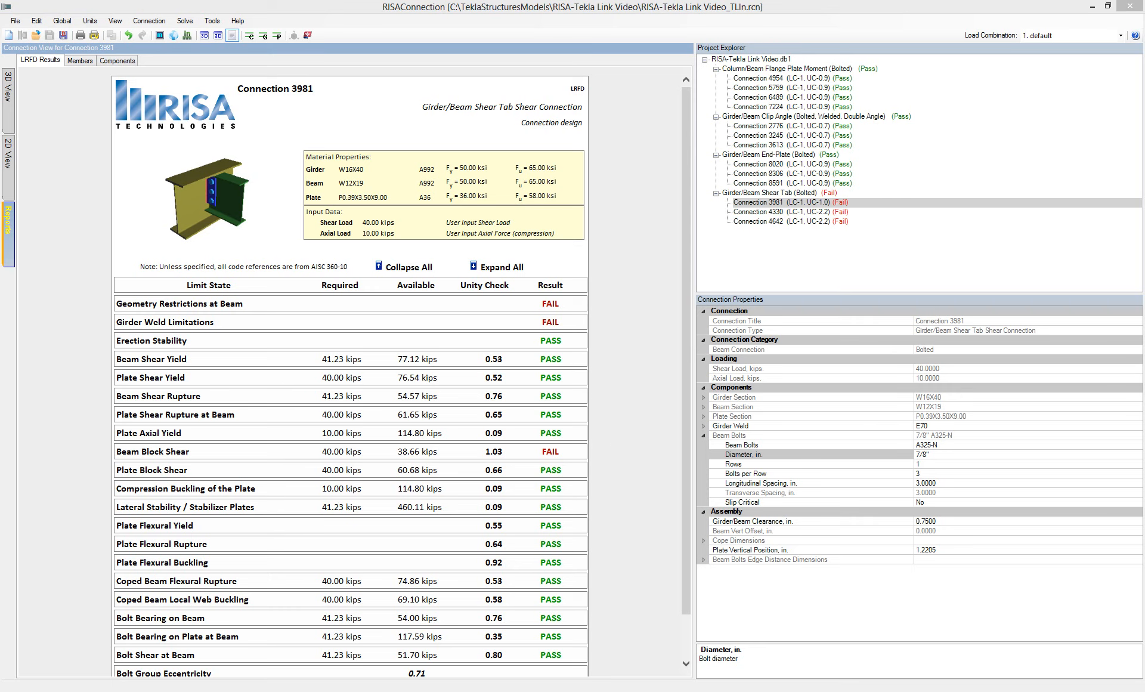
left_click(448, 672)
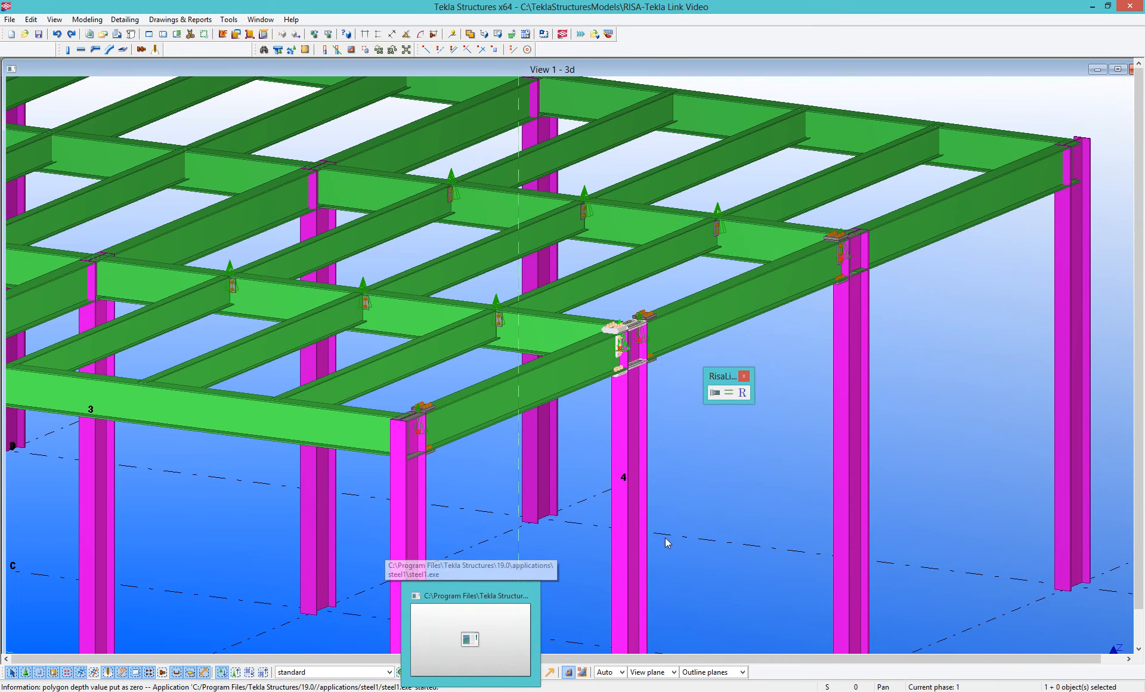
left_click(742, 393)
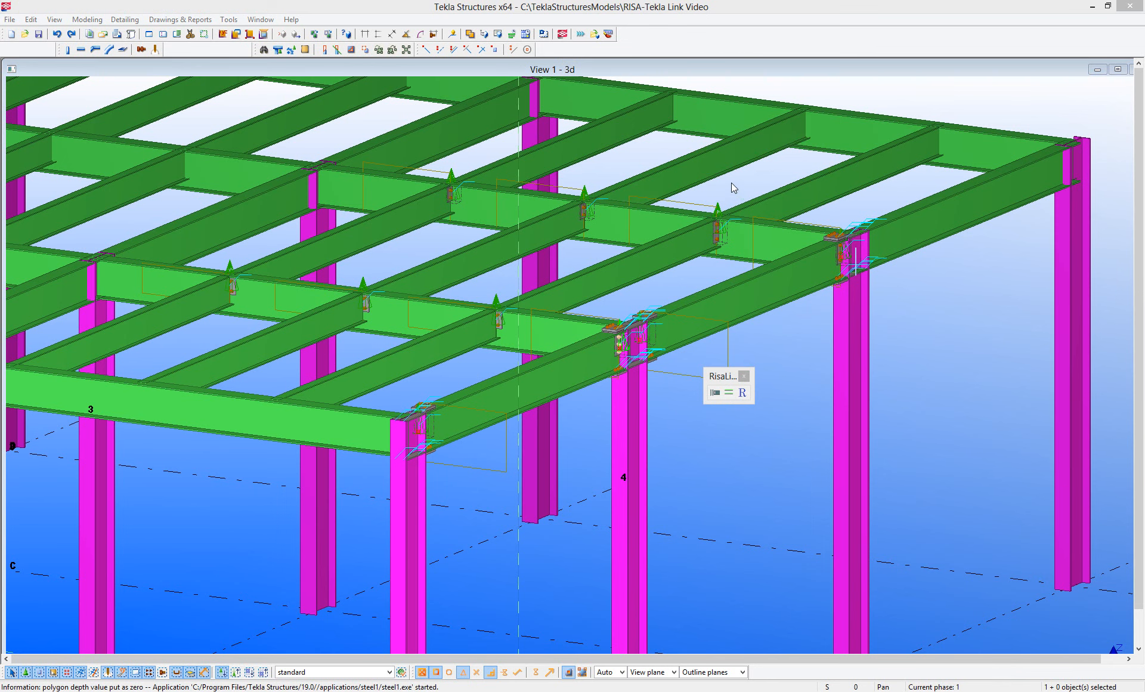
- Examine the updated girder/beam shear tab and end-plate connections up close in the 3D model
left_click(730, 218)
scroll(724, 197, "up", 5)
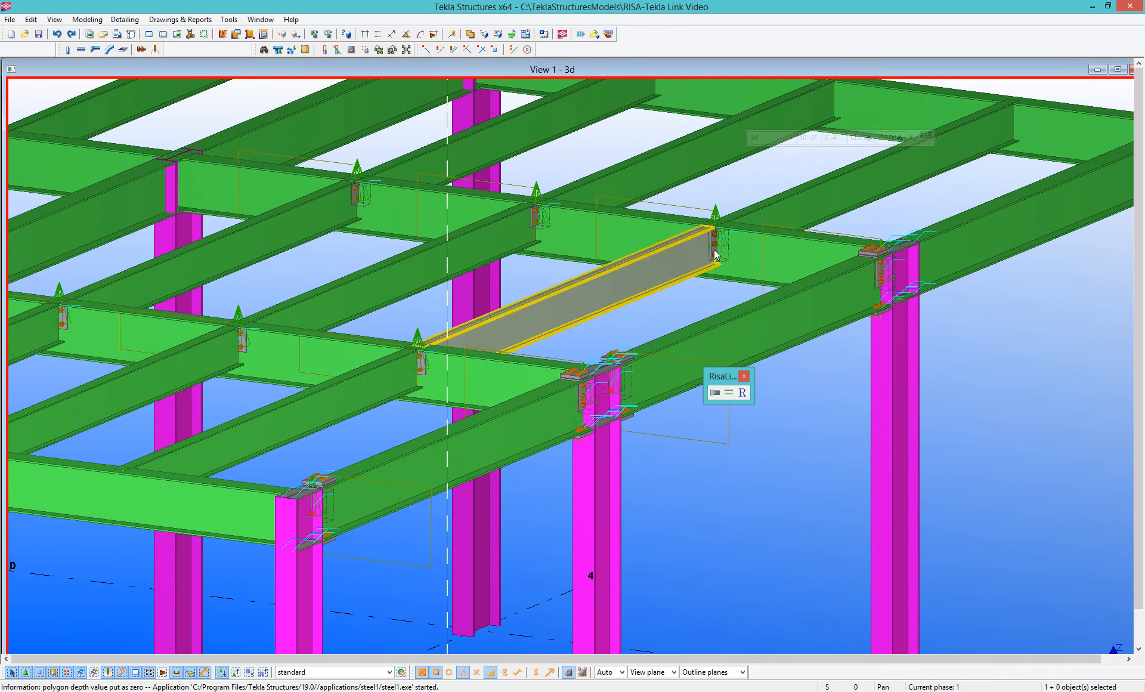
scroll(713, 248, "up", 3)
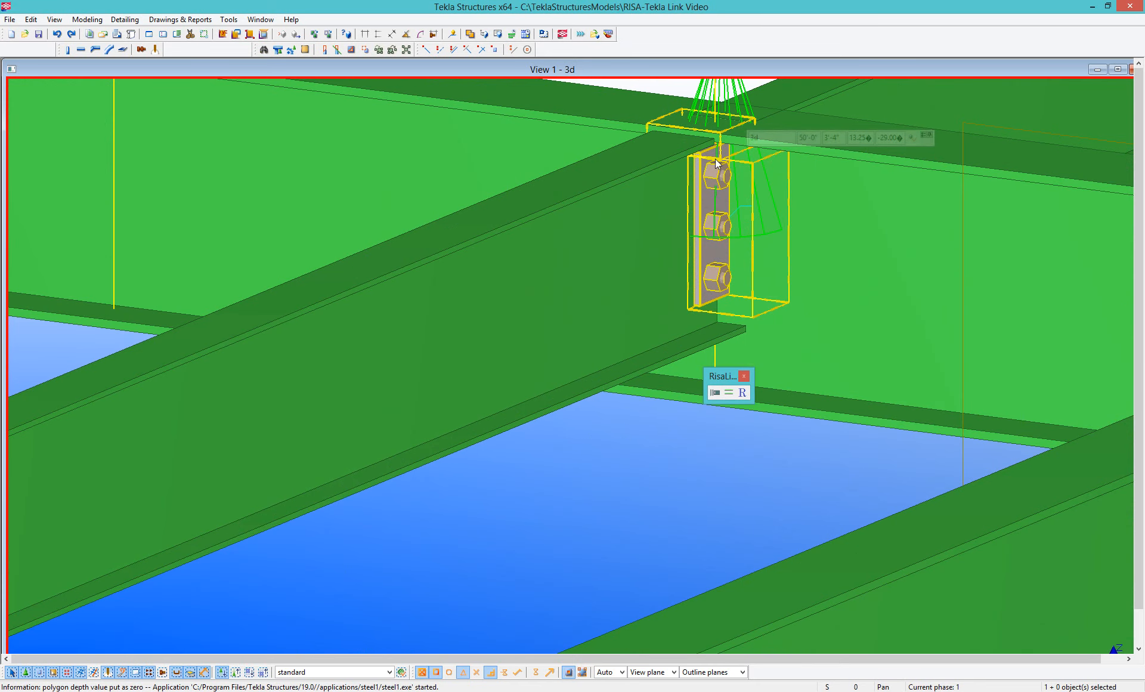
scroll(722, 298, "down", 5)
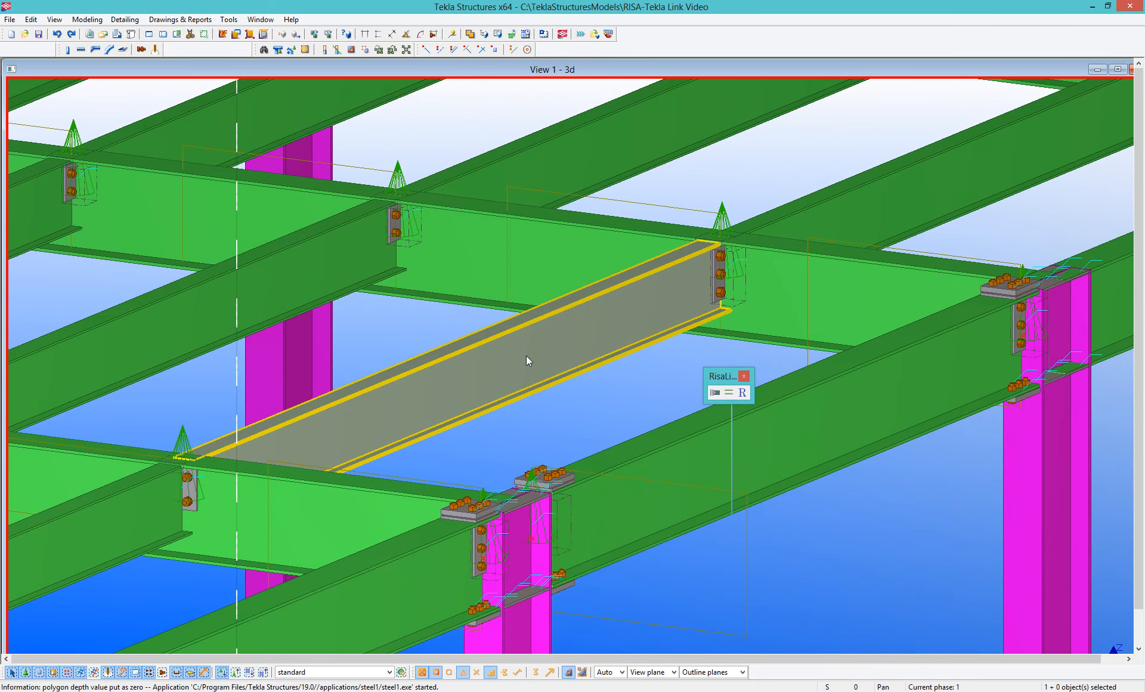
scroll(511, 386, "down", 2)
middle_click_drag(236, 496, 452, 499)
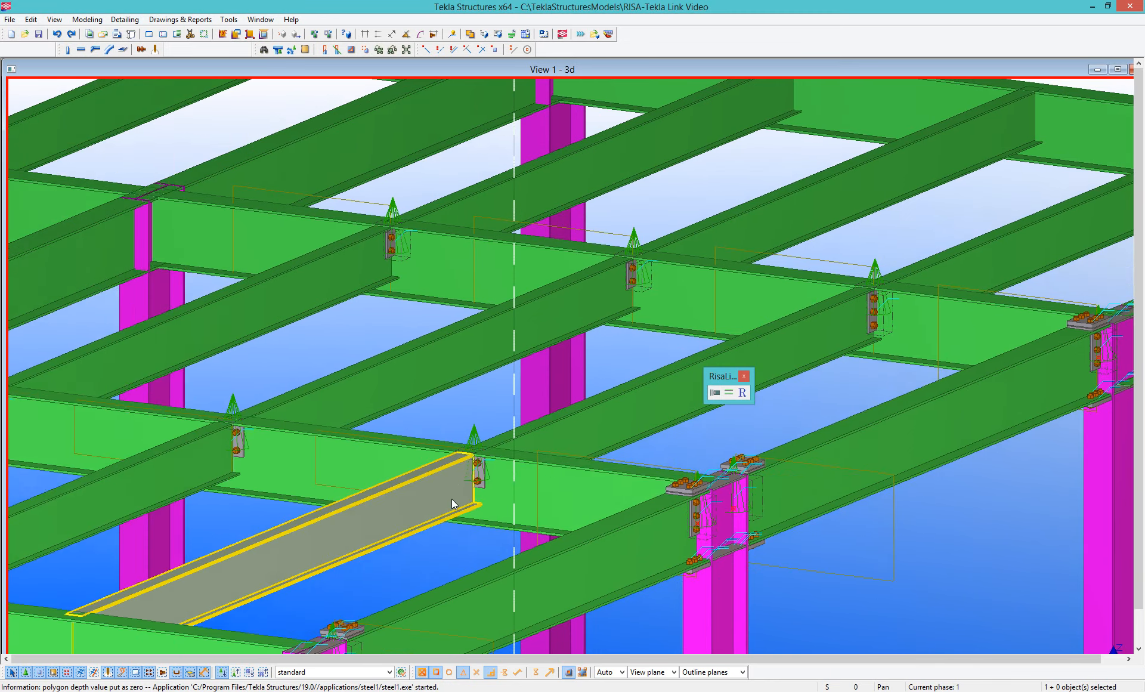
scroll(452, 484, "up", 6)
scroll(452, 480, "up", 3)
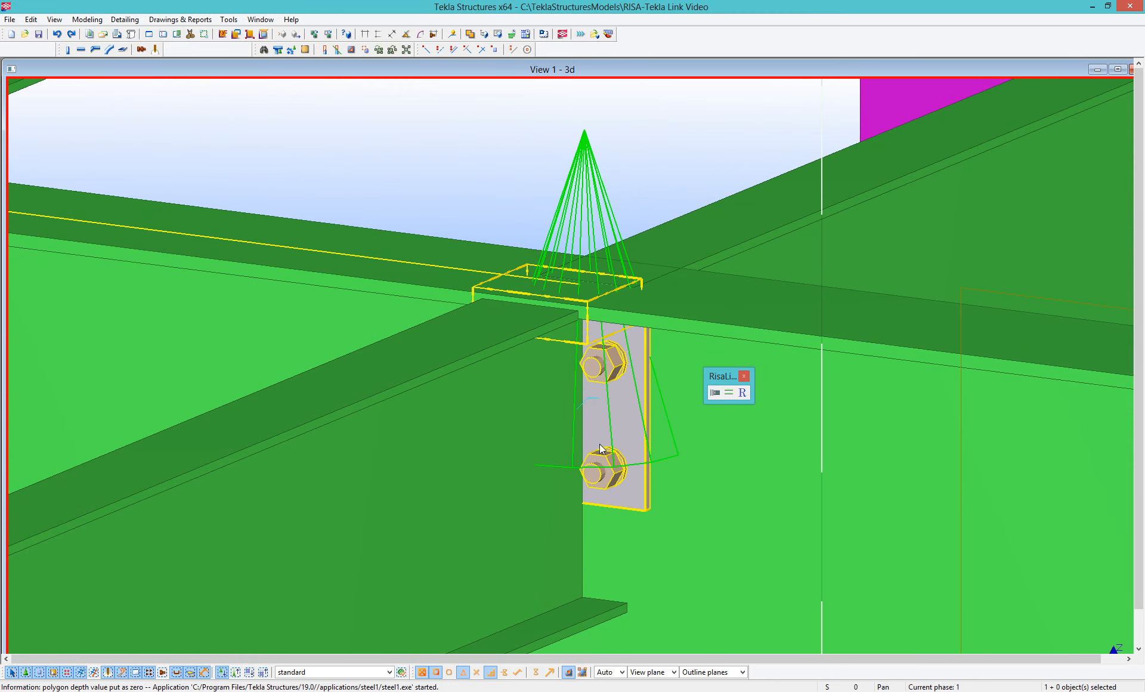
scroll(601, 448, "down", 5)
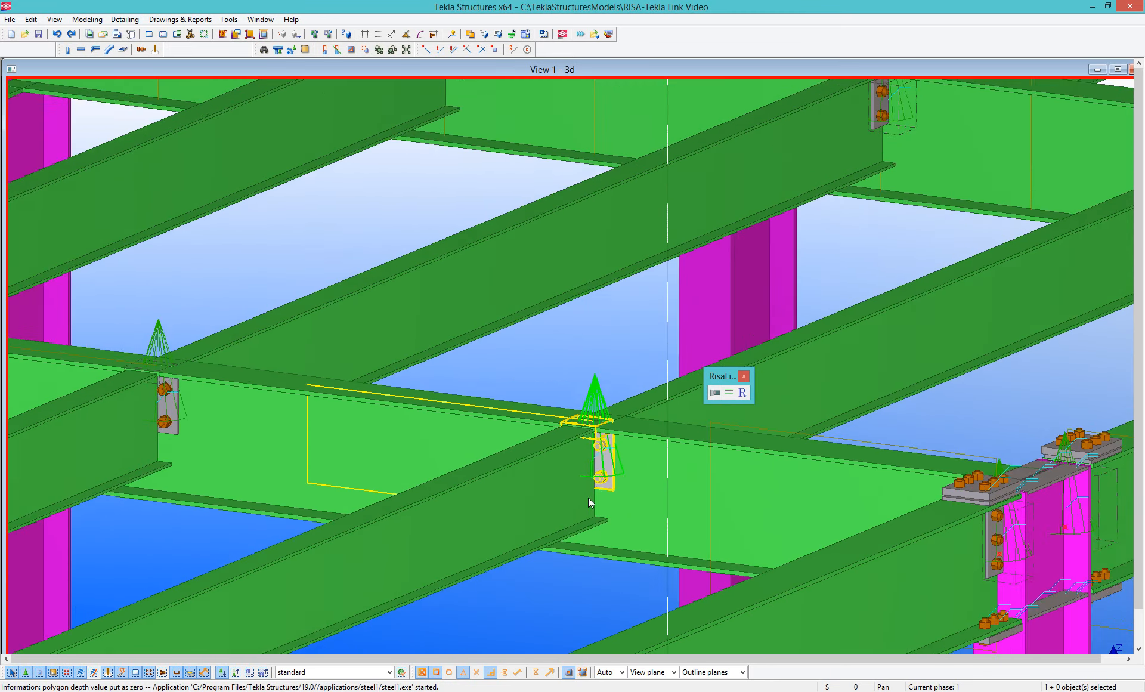
scroll(588, 498, "down", 6)
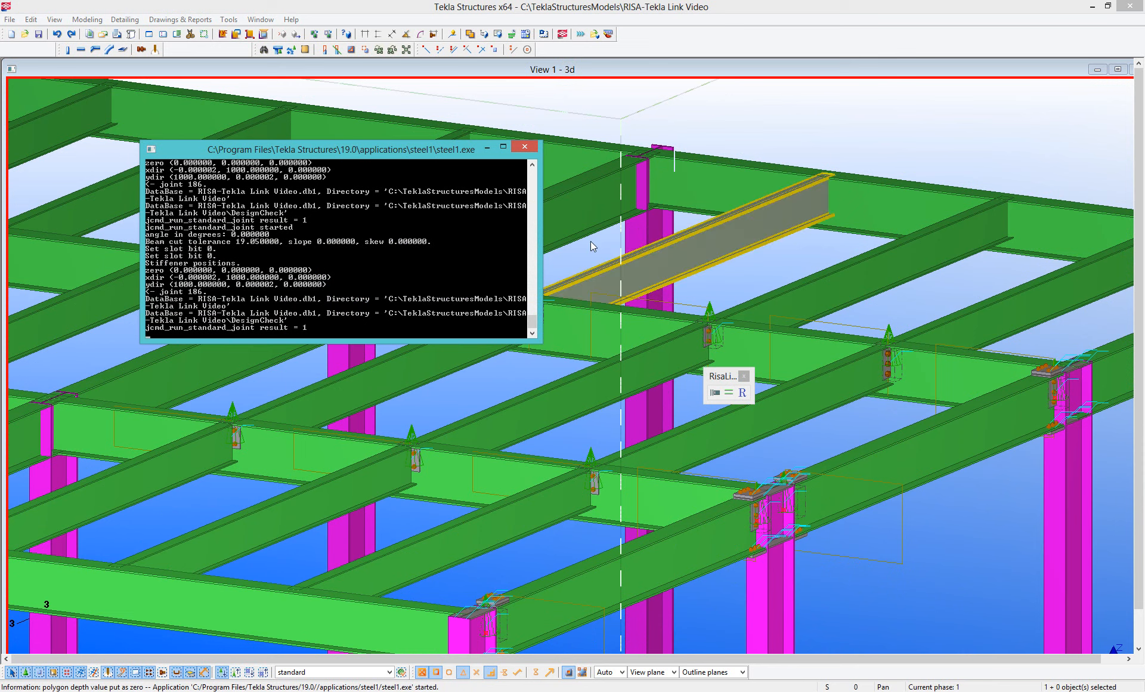
- Minimize the steel1.exe console, enlarge the RISA TeklaLink results and expand all four connection groups
left_click(487, 147)
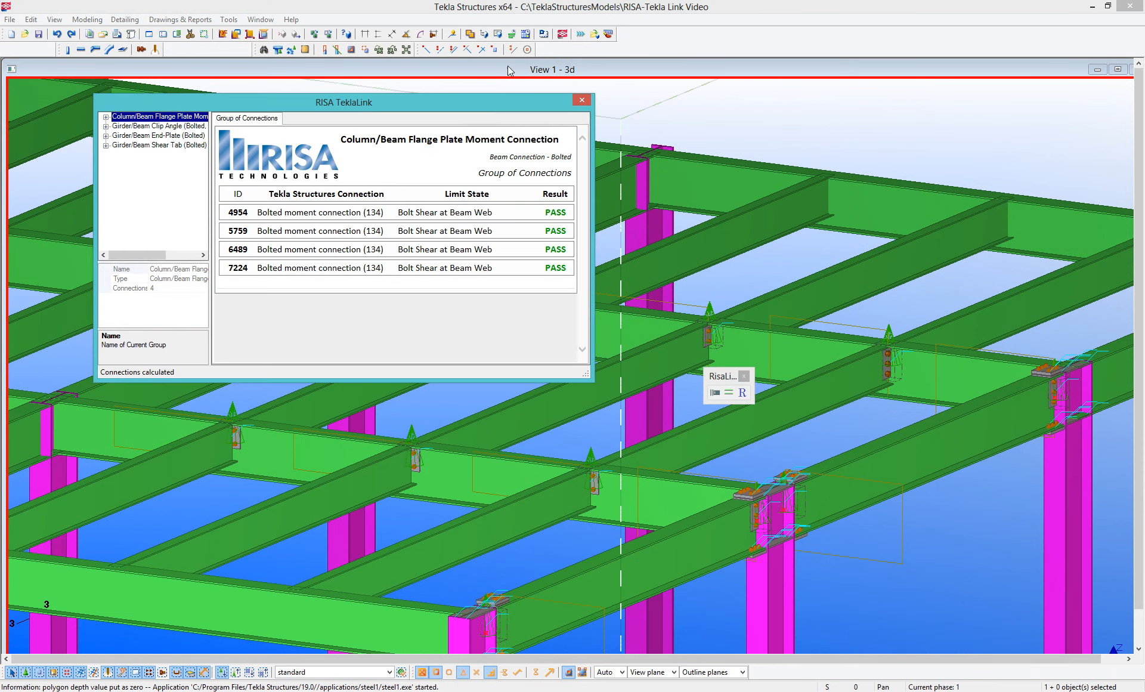
left_click_drag(458, 104, 504, 179)
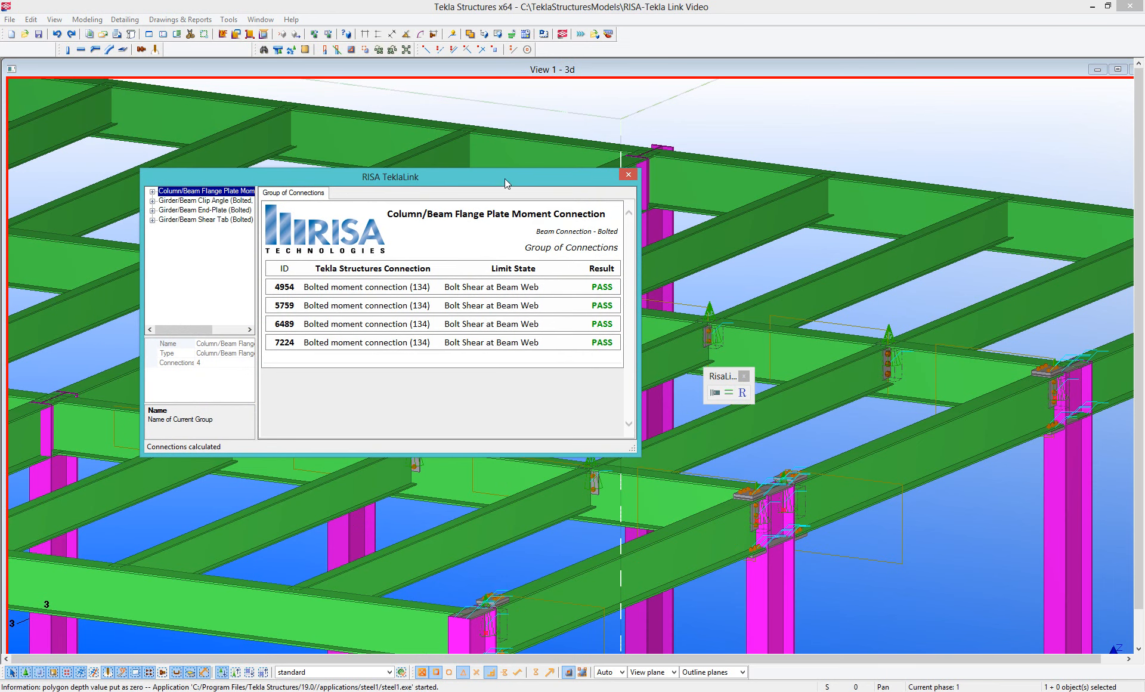
left_click_drag(632, 448, 1024, 572)
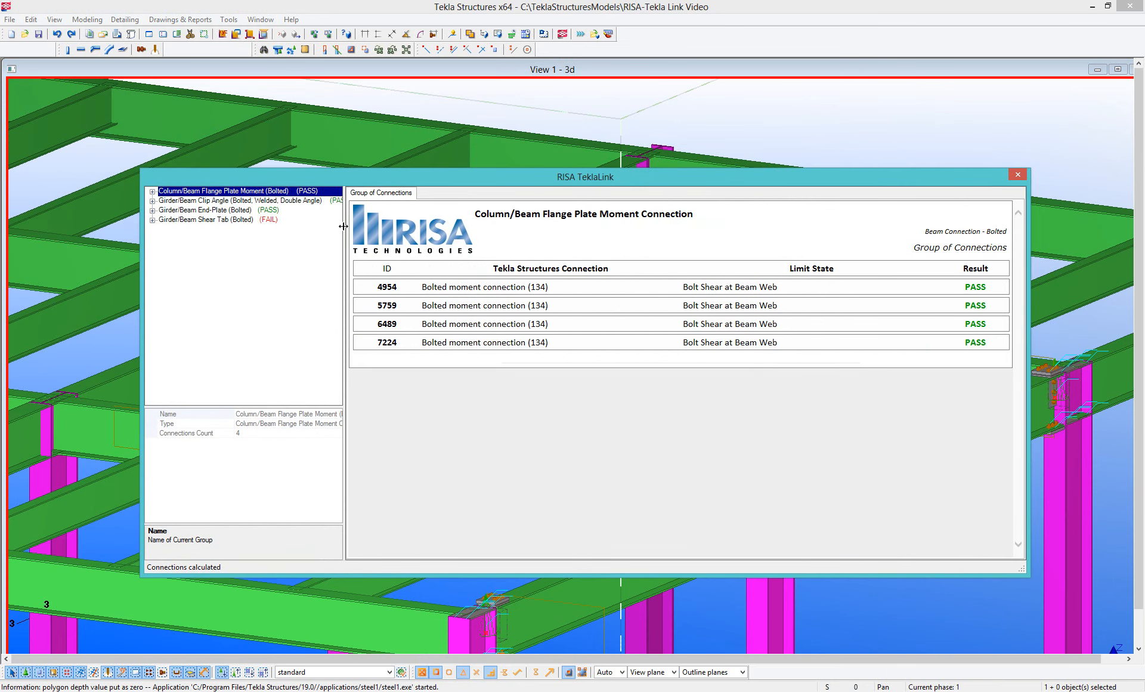
left_click_drag(349, 233, 385, 233)
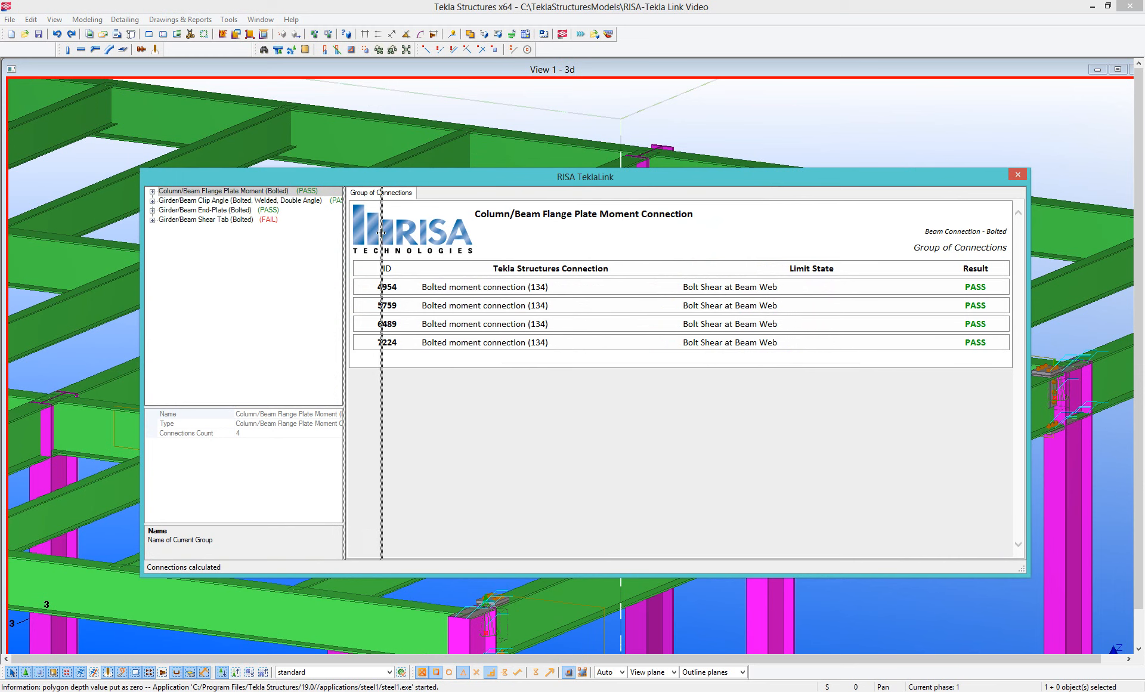
left_click(153, 192)
left_click(153, 238)
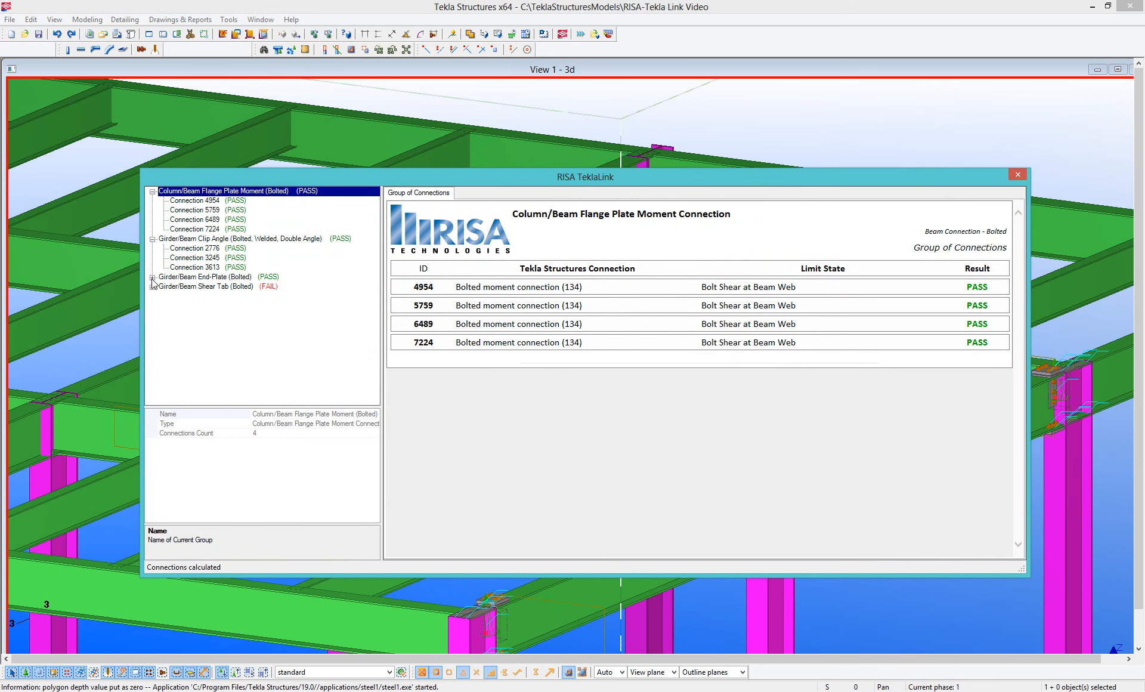
left_click(152, 277)
left_click(153, 315)
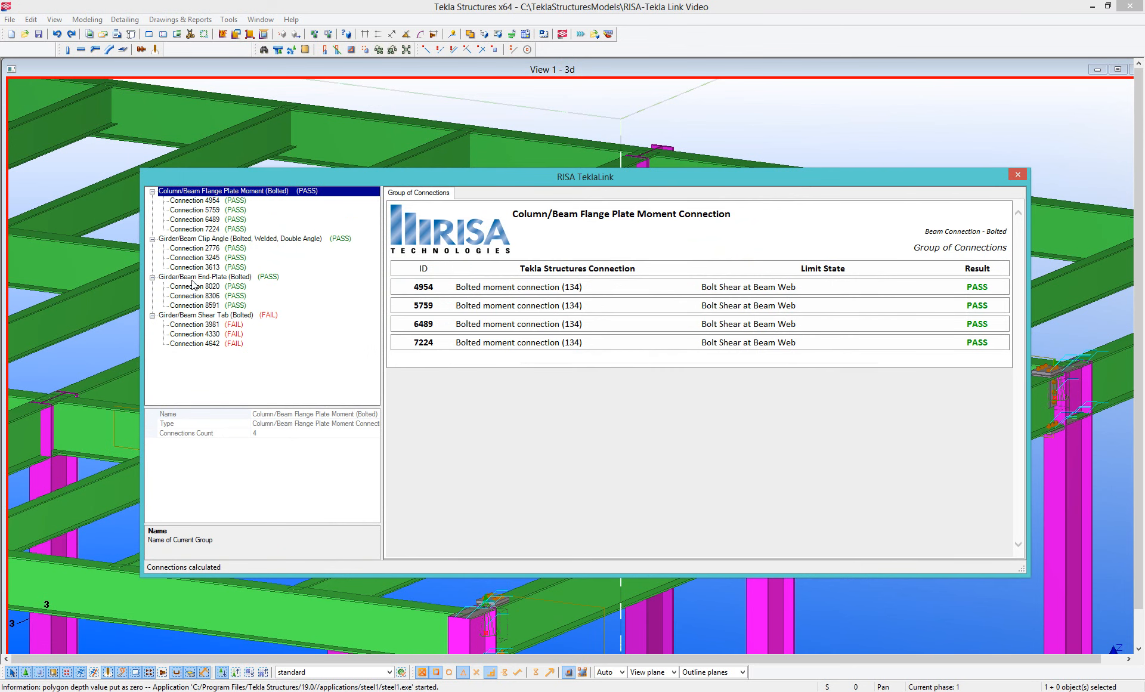
- Arrange the results window beside the framing and show Connection 3981's design results and its location in the model
left_click_drag(456, 177, 460, 307)
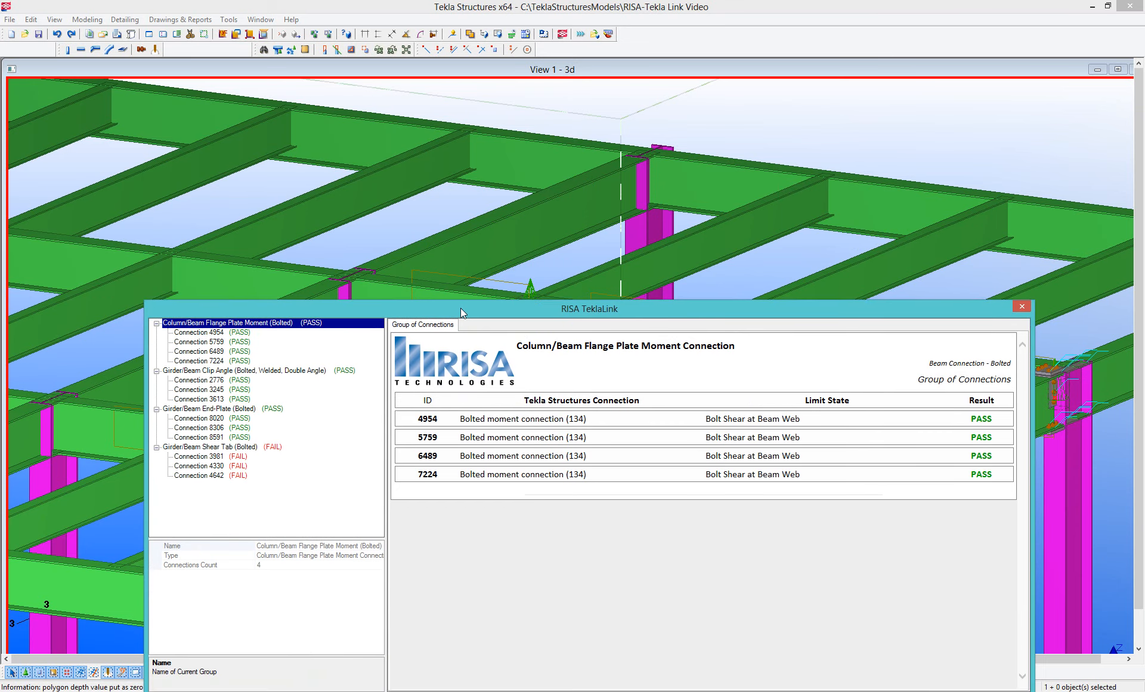
middle_click_drag(635, 210, 654, 139)
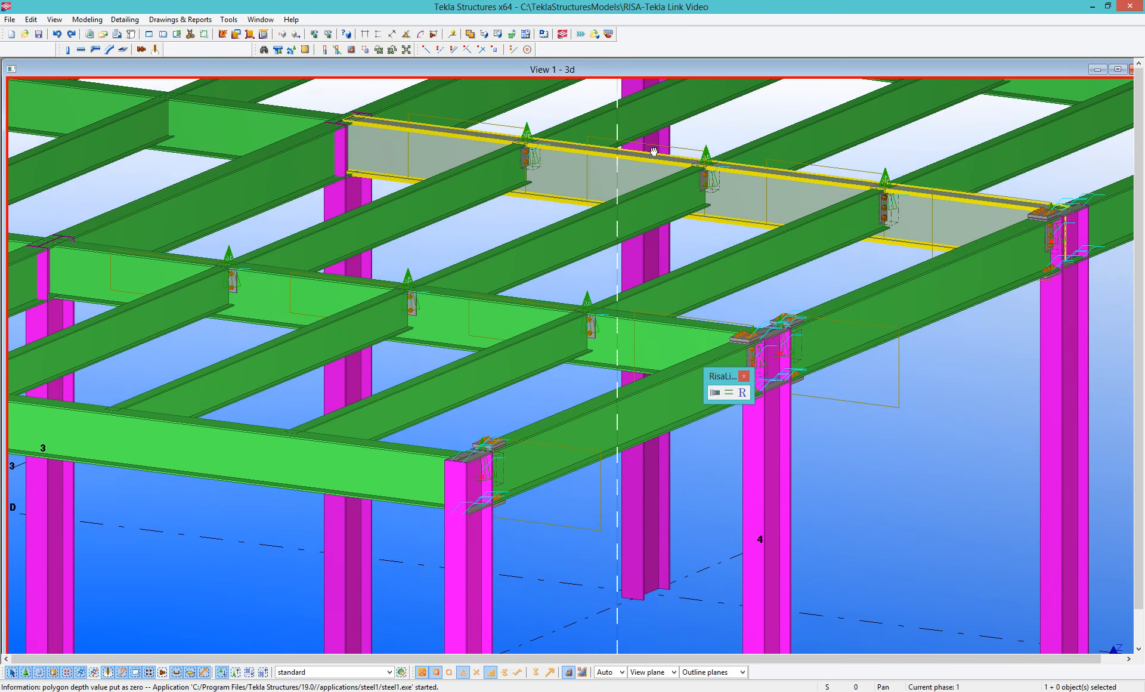
left_click(453, 690)
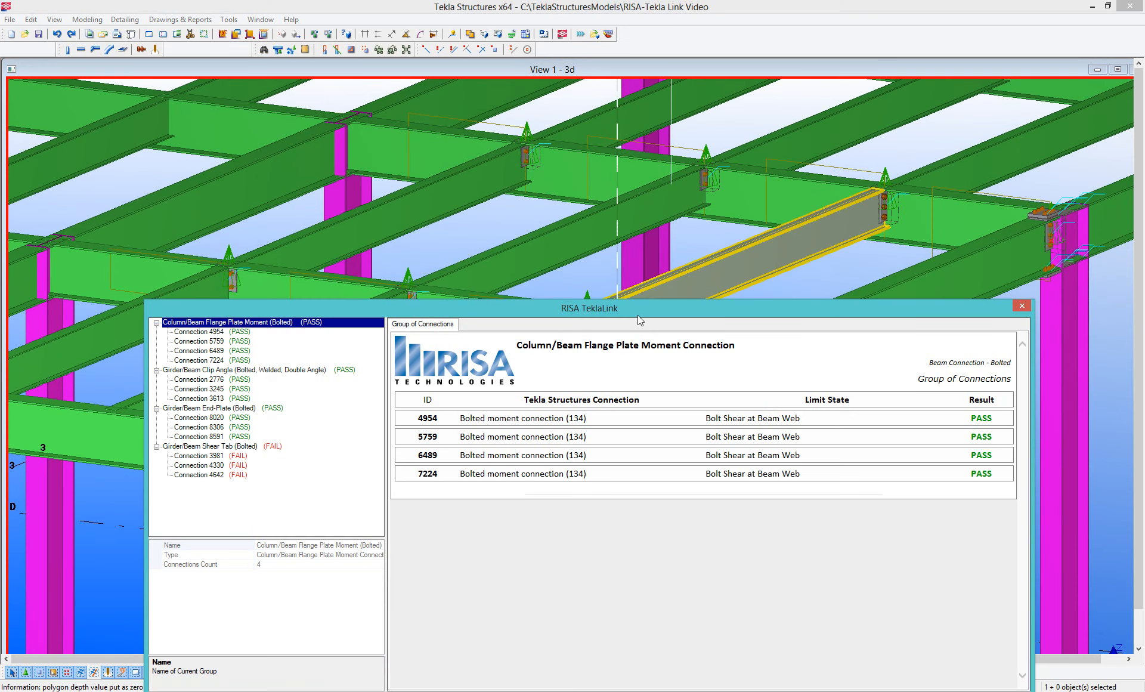
left_click_drag(638, 315, 638, 257)
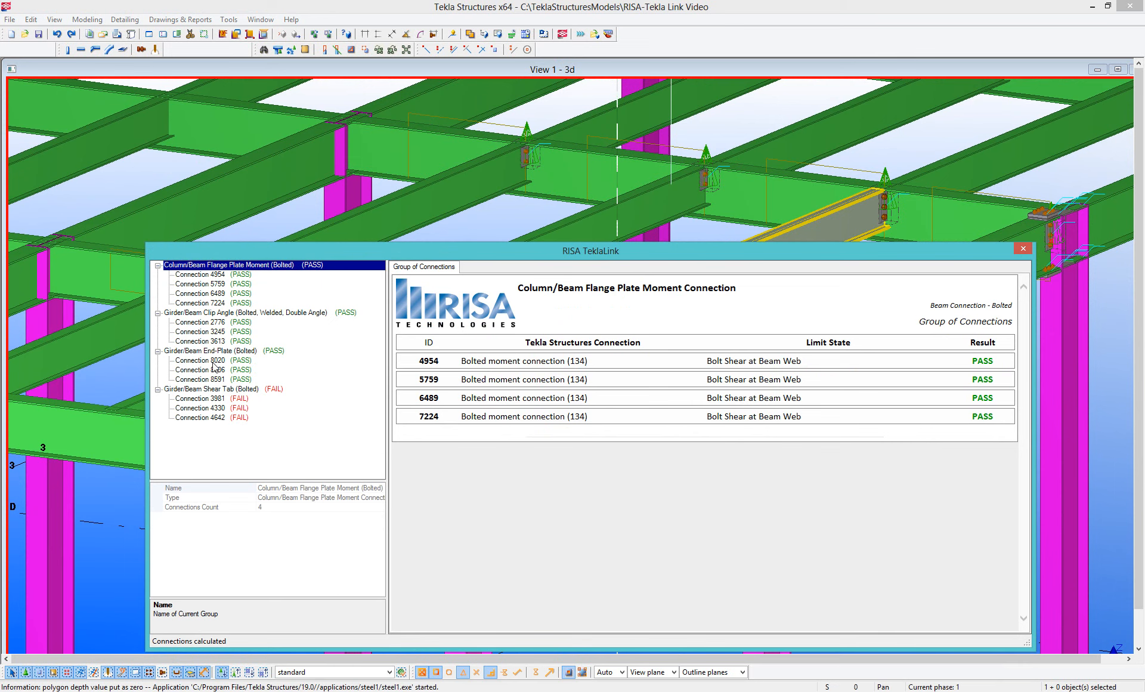
left_click(203, 398)
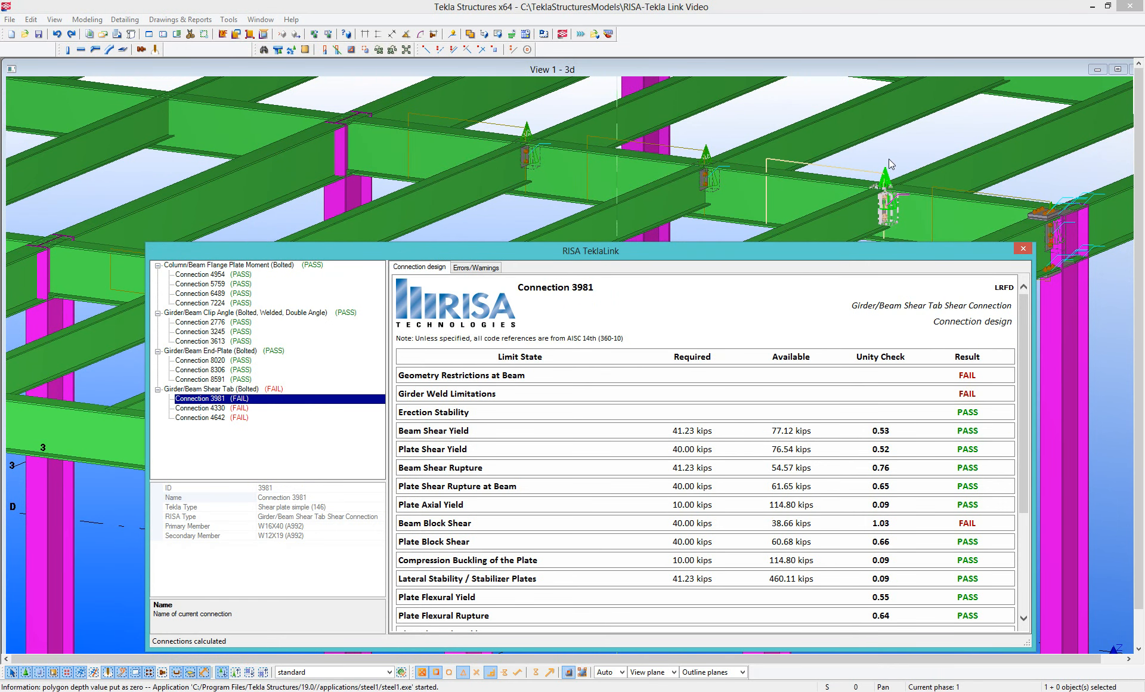
- Review the design results and model locations of end-plate Connections 8020, 8306 and 8591
left_click(220, 361)
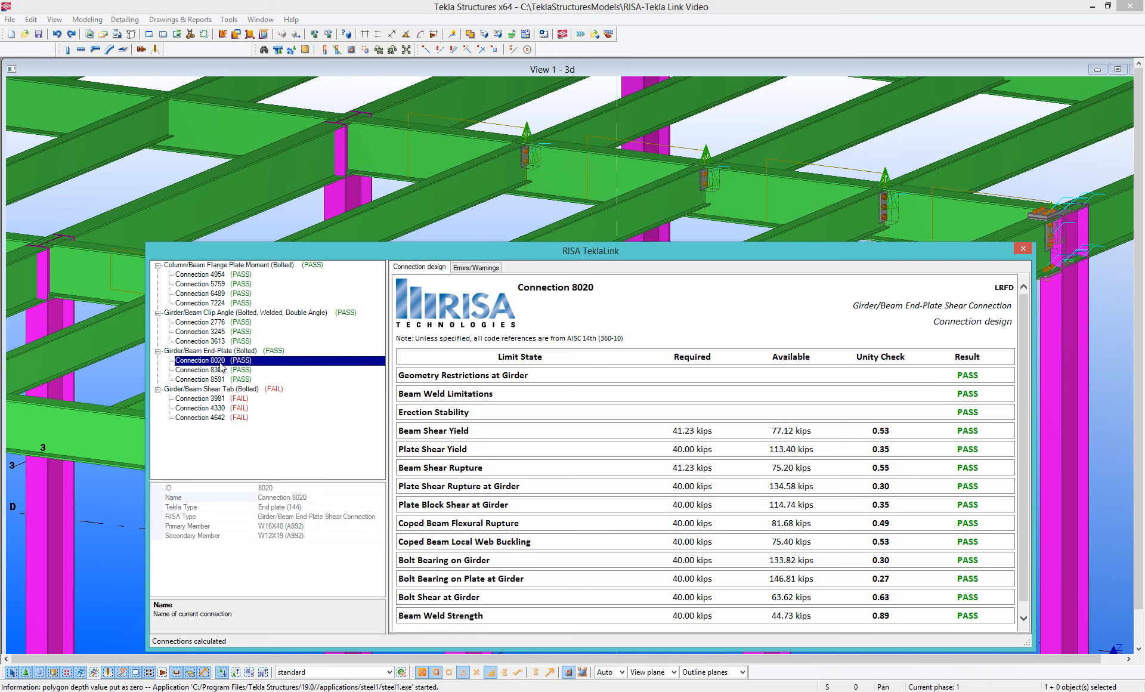
left_click_drag(510, 261, 510, 400)
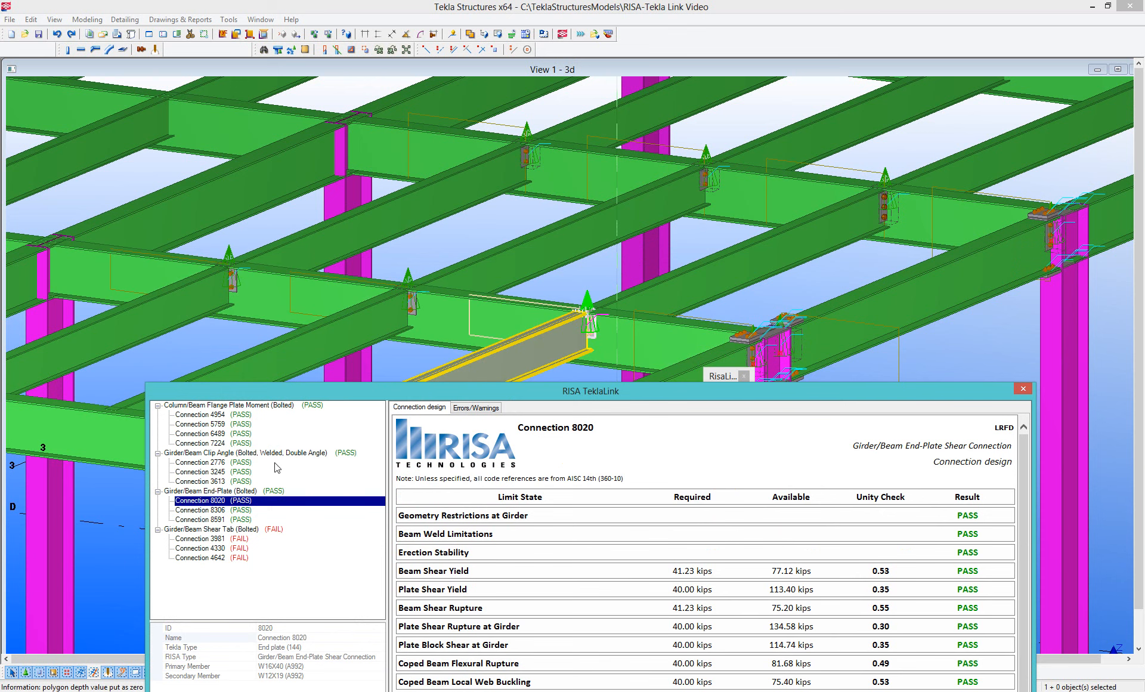
left_click(212, 512)
left_click(213, 520)
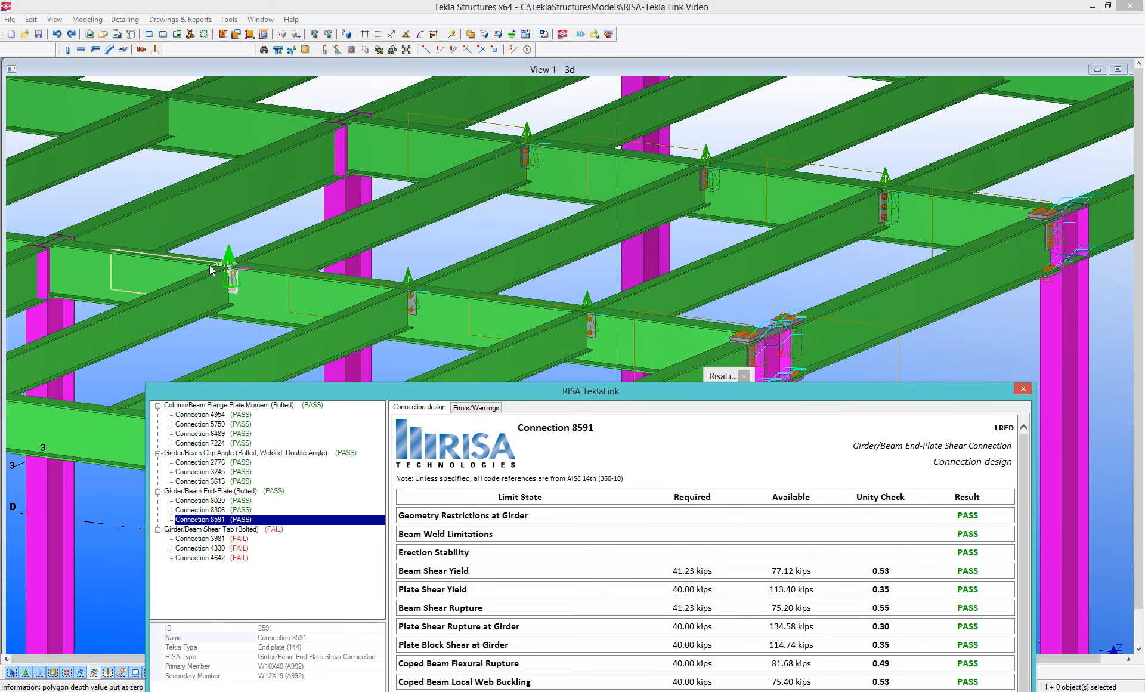
left_click_drag(354, 392, 353, 189)
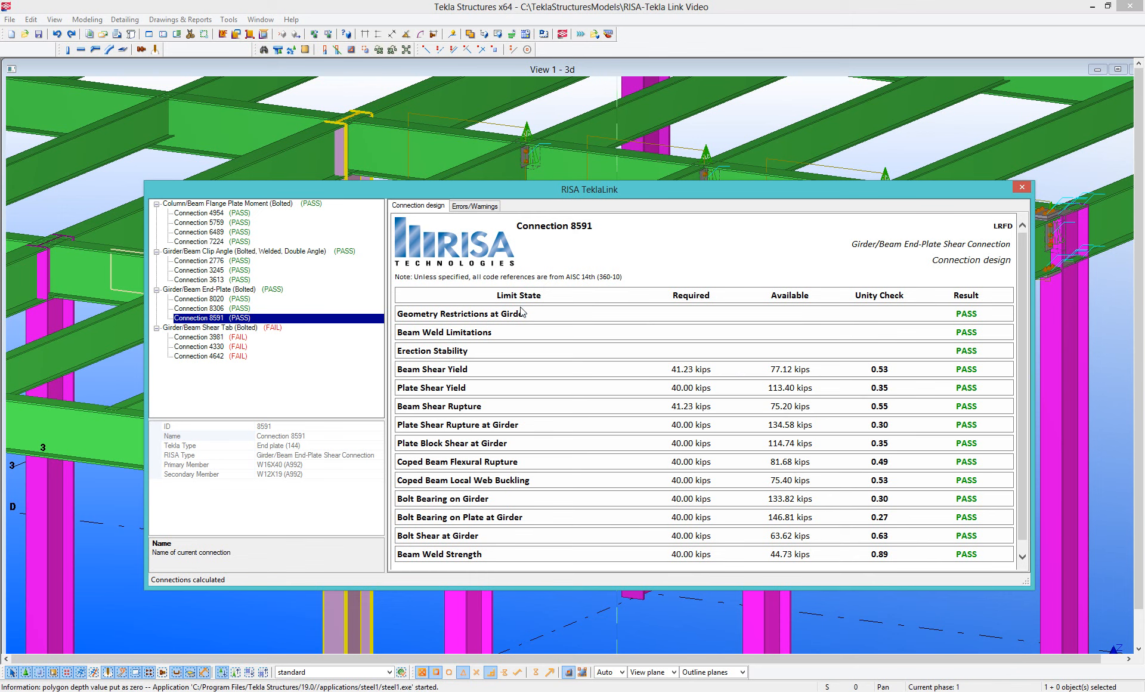
left_click(494, 322)
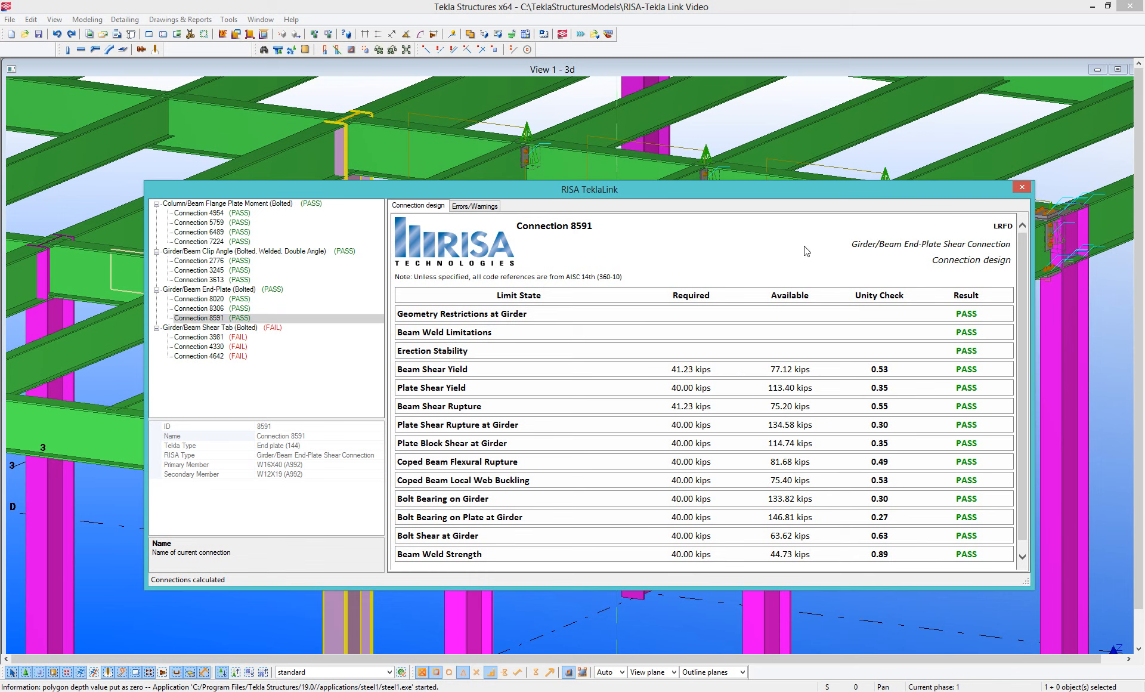
- Close the RISA TeklaLink results and dock the floating RisaLink toolbar above the model view
left_click(1023, 188)
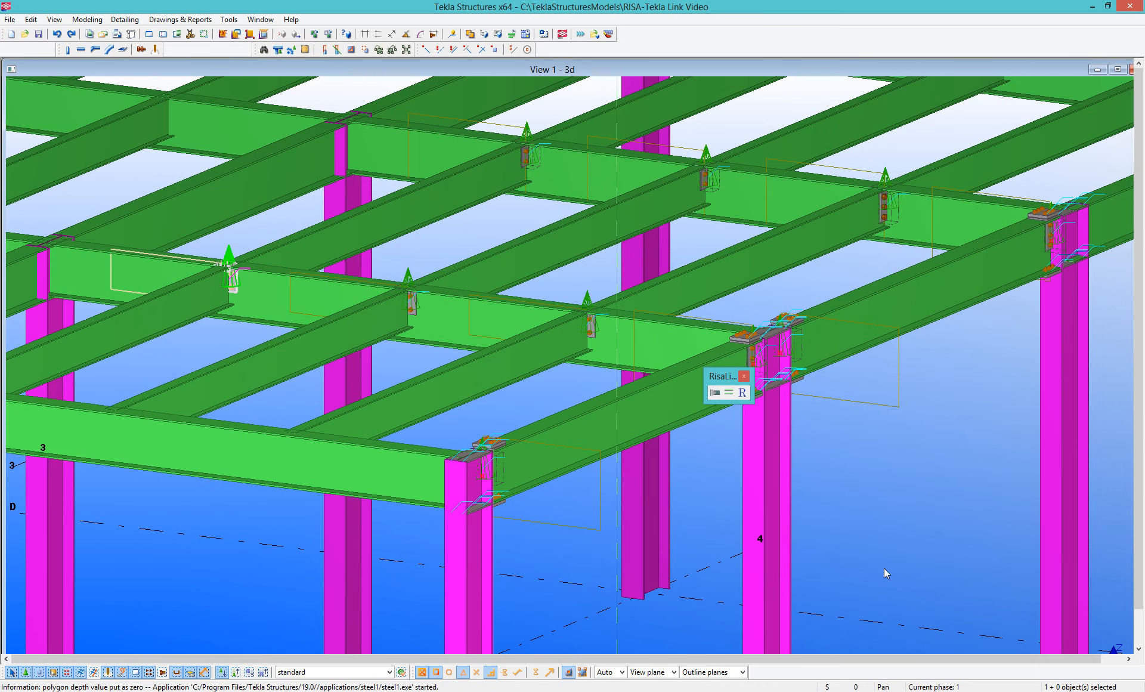
left_click_drag(724, 376, 675, 42)
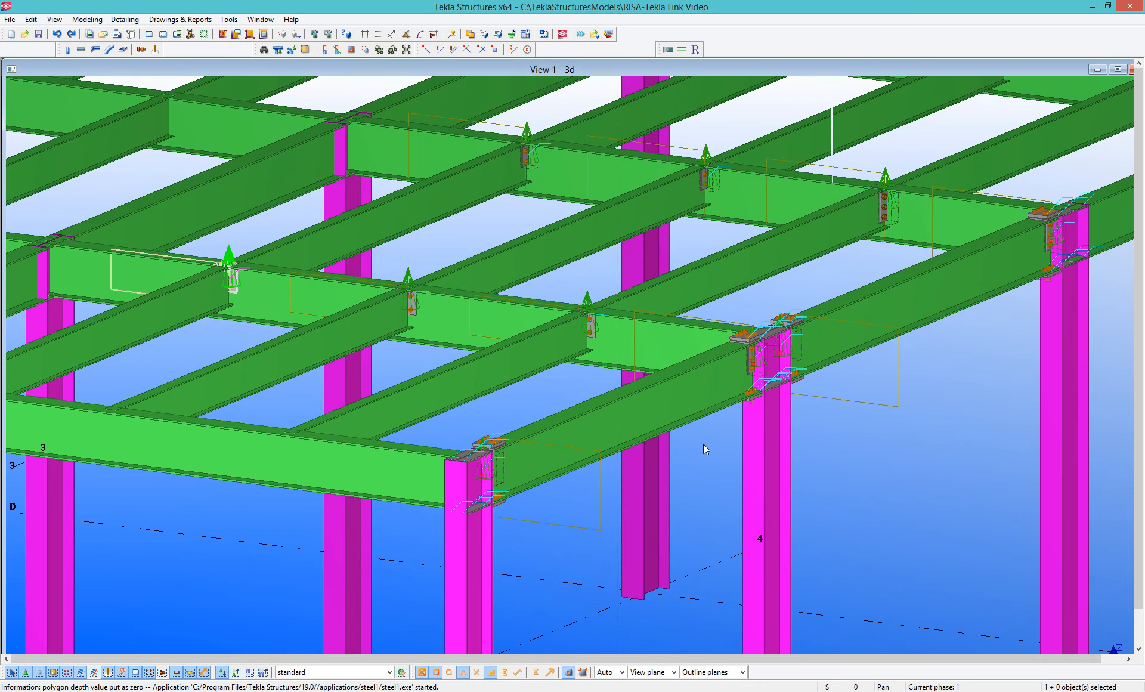